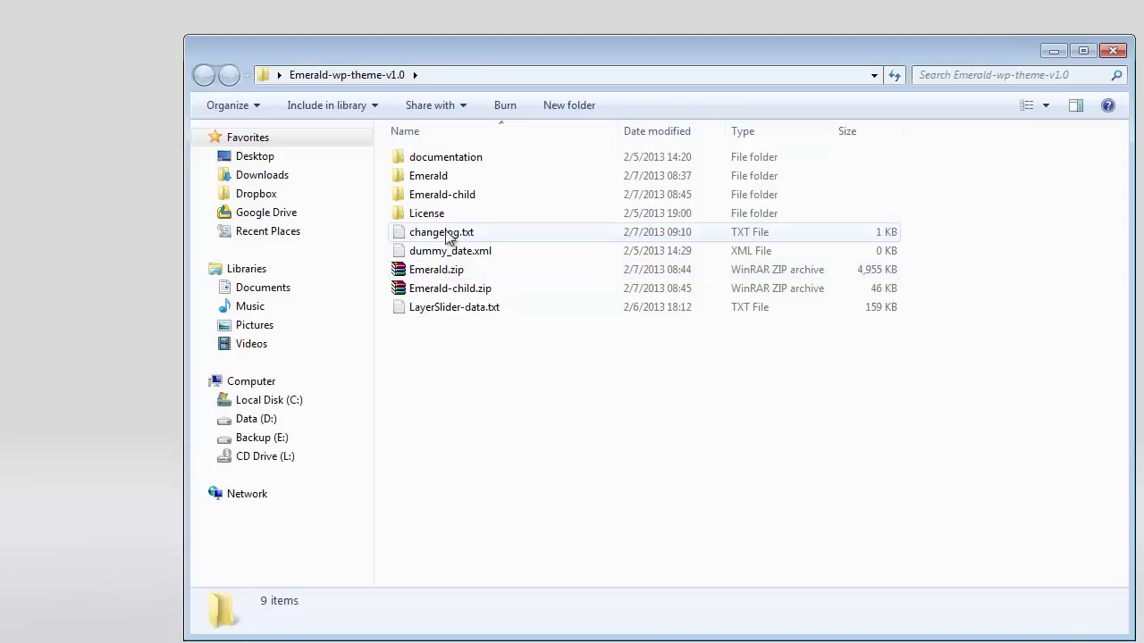
- Look over the documentation folder, the Emerald and Emerald-child theme folders, and their matching zip archives in the theme package
{"action": "left_click", "coordinate": [449, 161]}
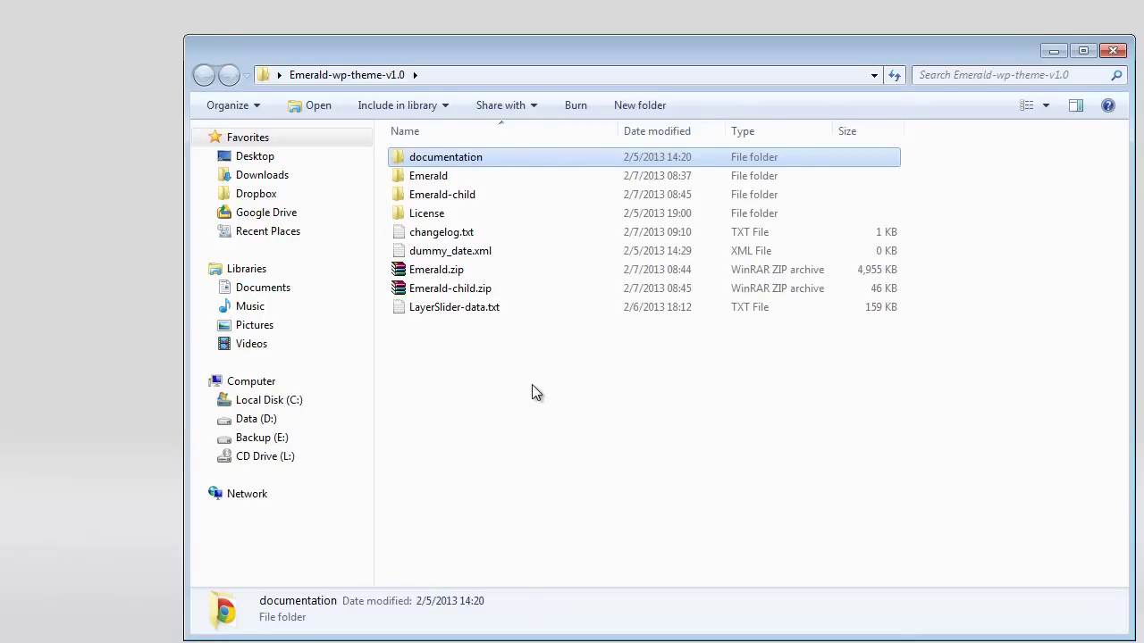
{"action": "left_click", "coordinate": [447, 179]}
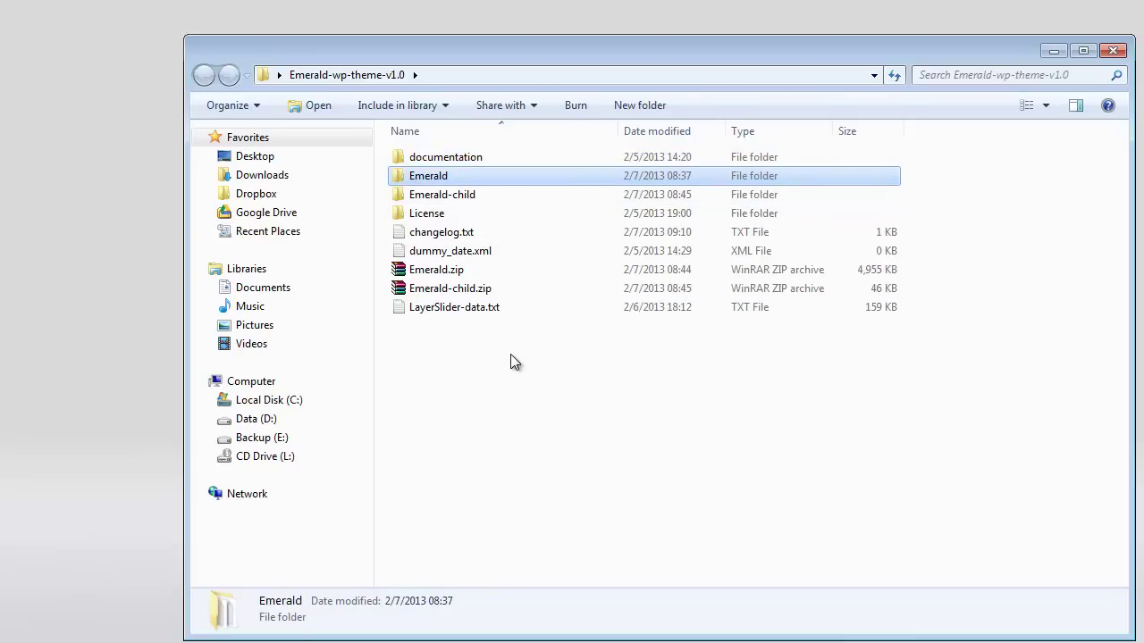
{"action": "left_click", "coordinate": [428, 273]}
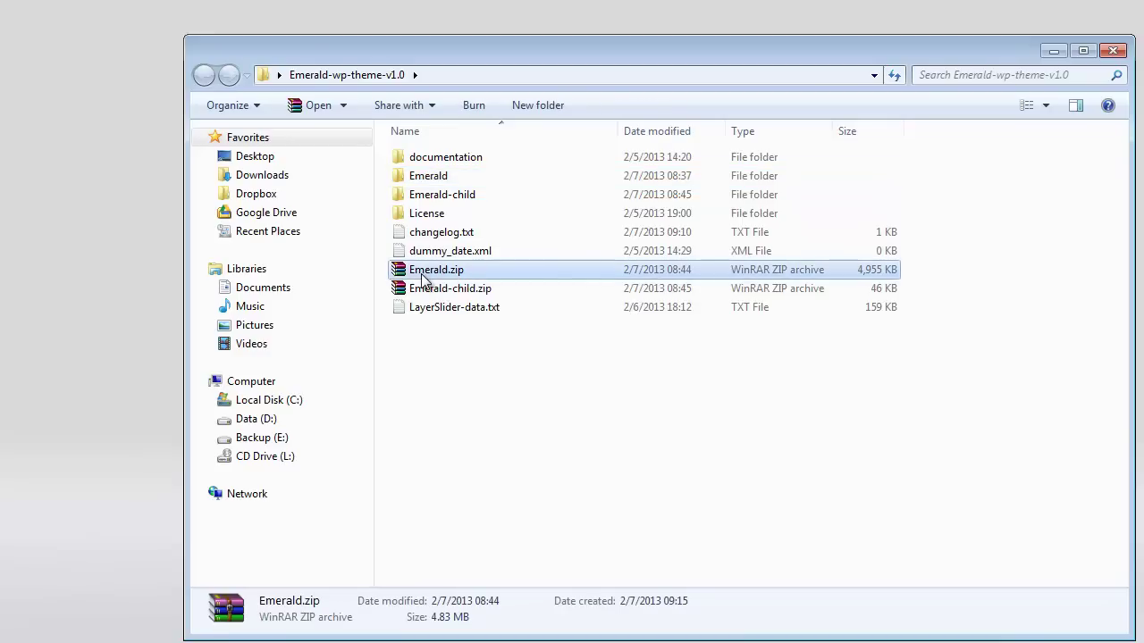
{"action": "left_click", "coordinate": [429, 177]}
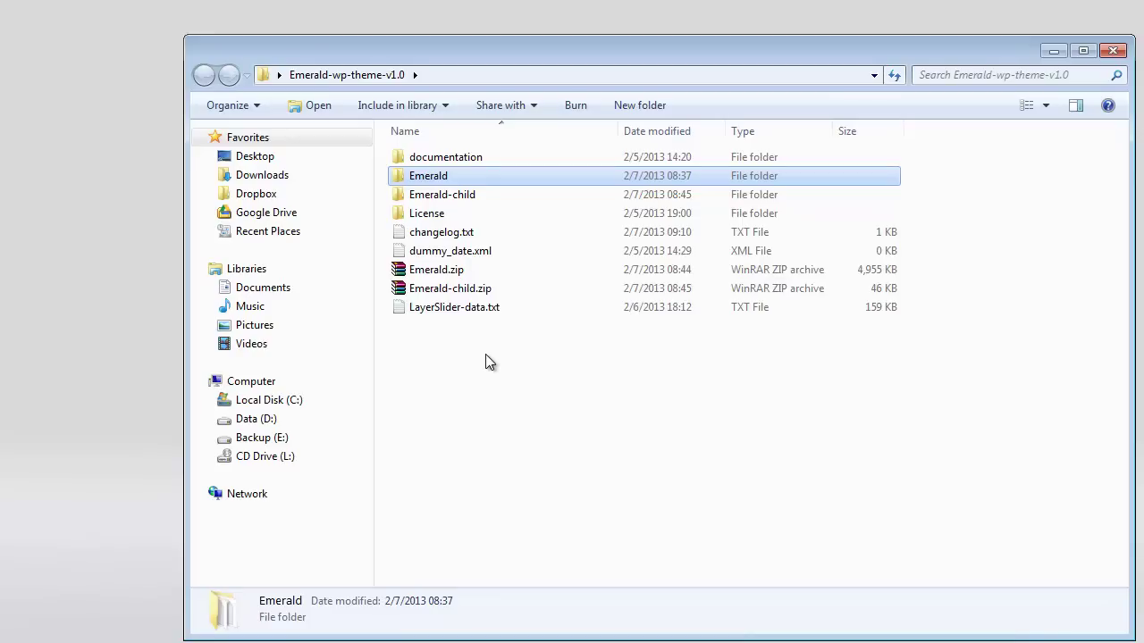
{"action": "left_click", "coordinate": [430, 200]}
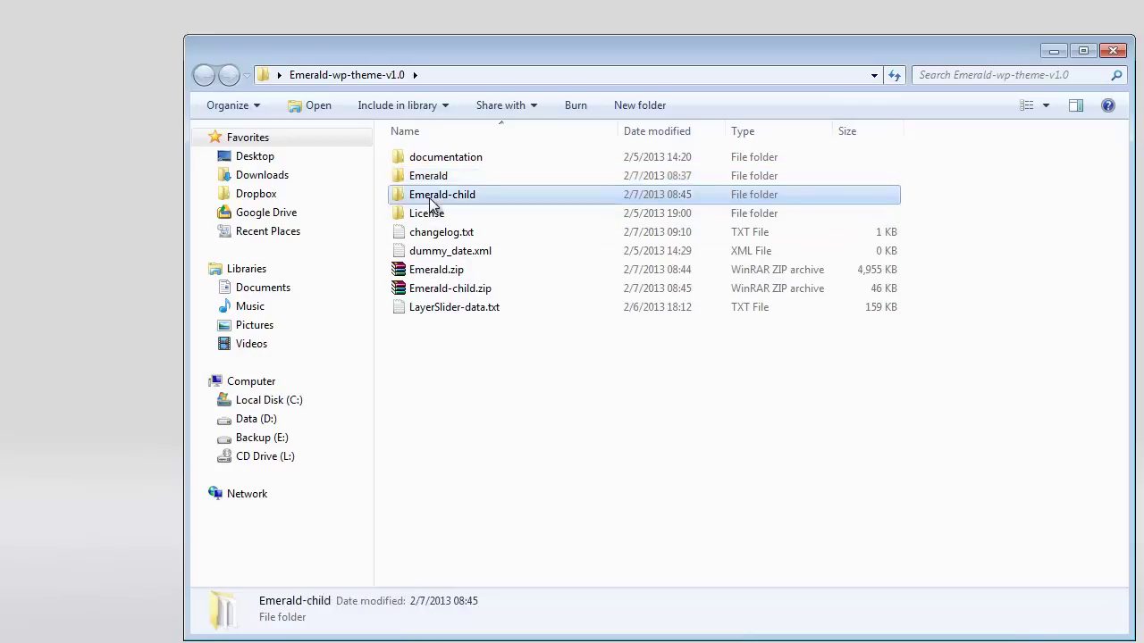
{"action": "left_click", "coordinate": [453, 290]}
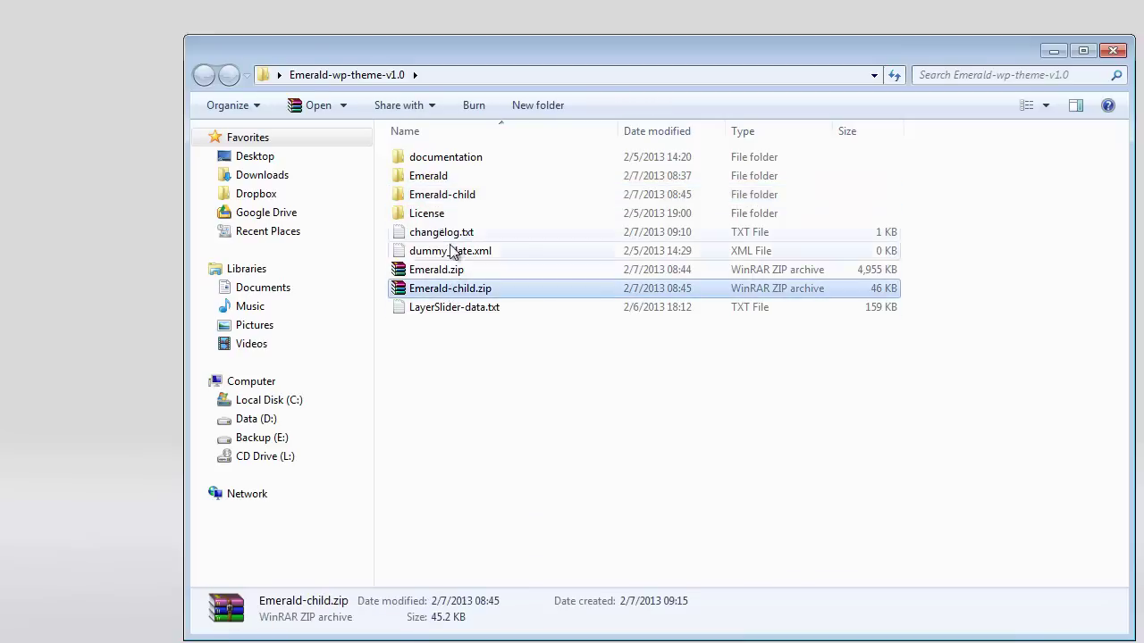
{"action": "left_click", "coordinate": [447, 195]}
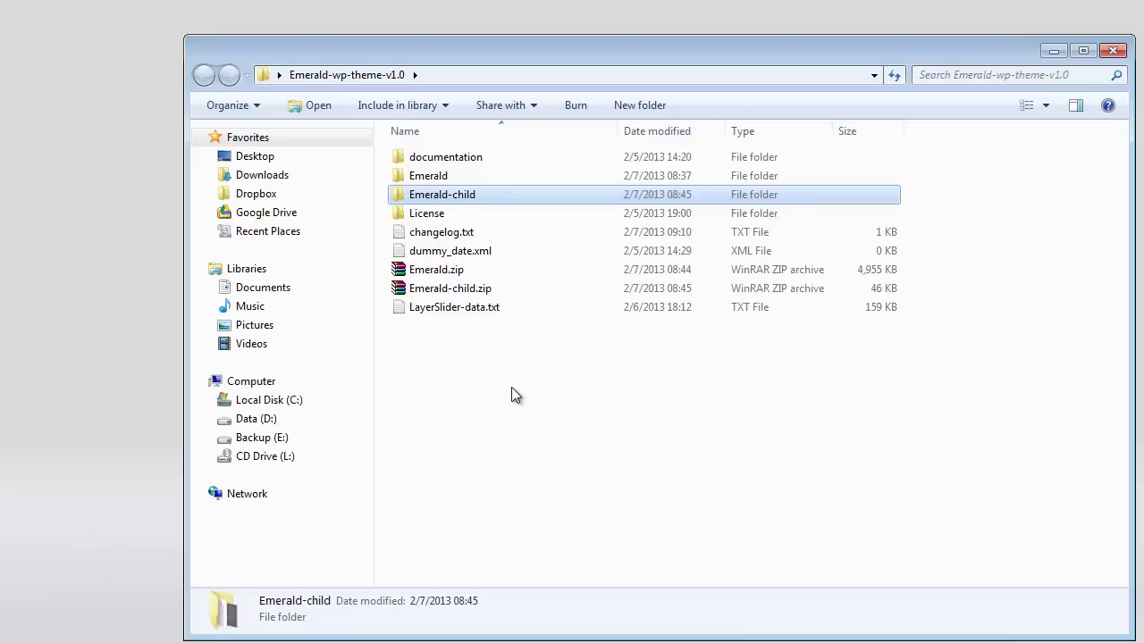
{"action": "left_click", "coordinate": [451, 289]}
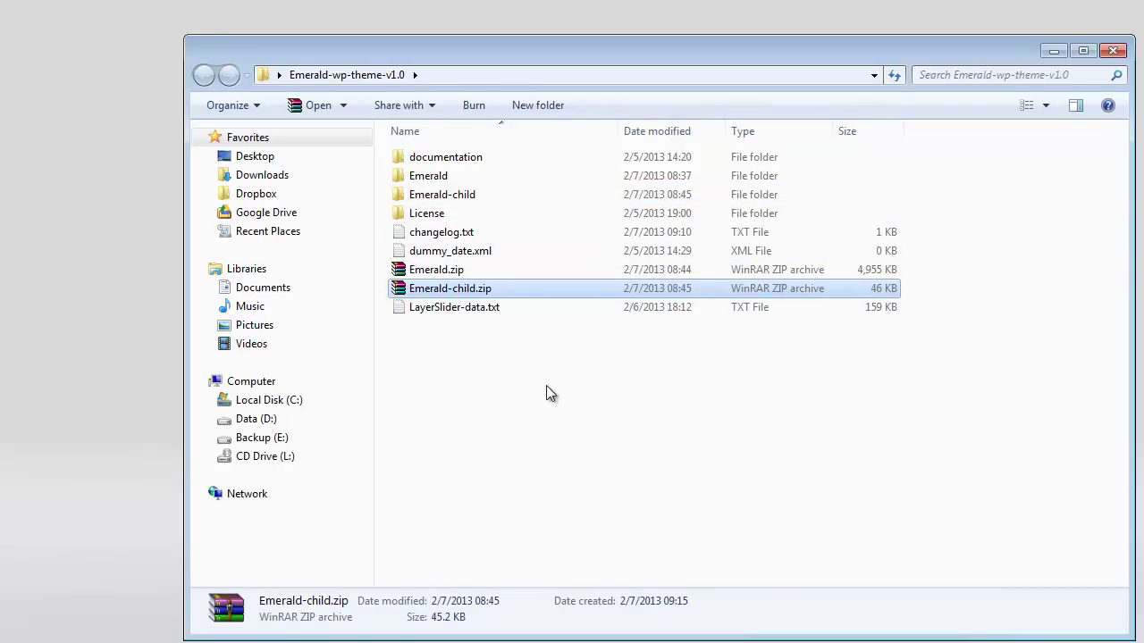
- Open changelog.txt and highlight the V1.1 version number and its block of change notes
{"action": "left_click", "coordinate": [456, 237]}
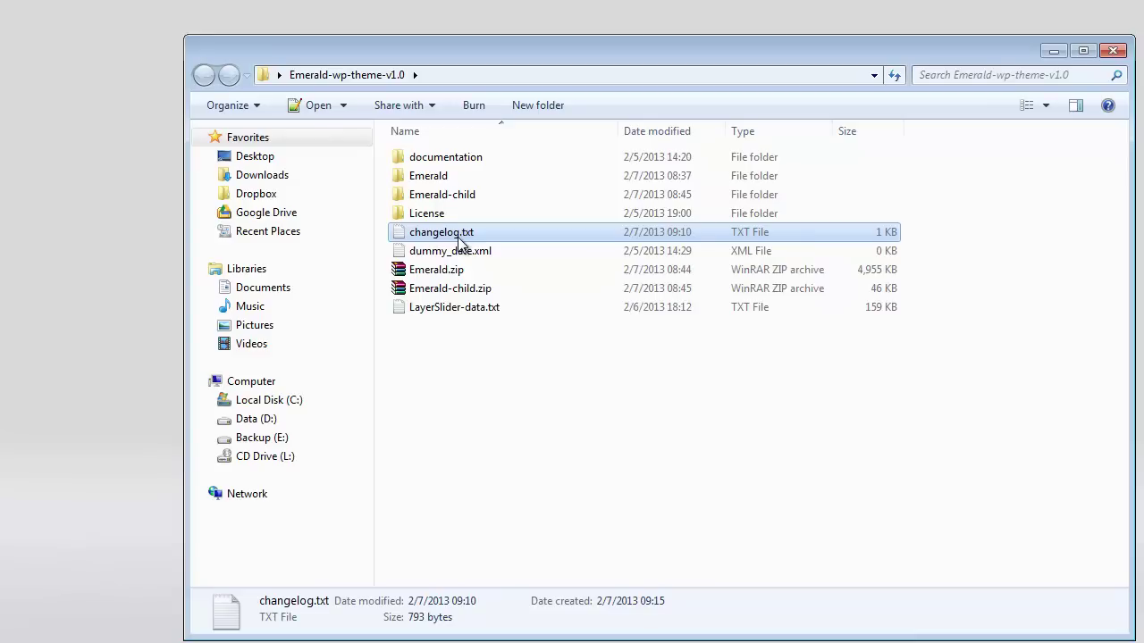
{"action": "double_click", "coordinate": [457, 239]}
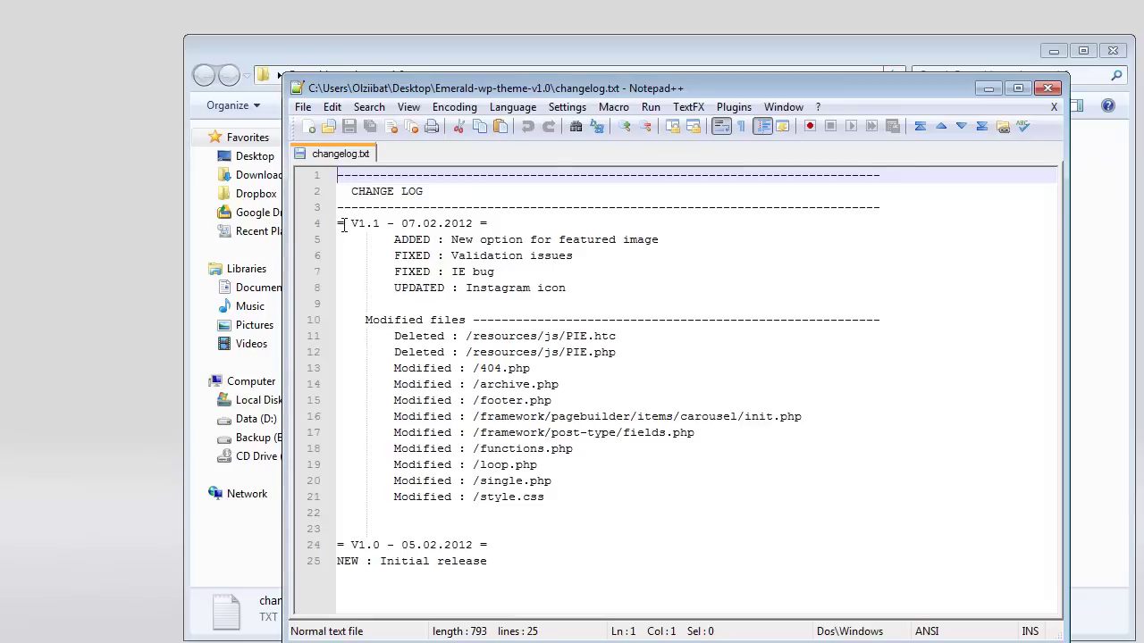
{"action": "left_click_drag", "start_coordinate": [350, 224], "coordinate": [380, 225]}
{"action": "left_click", "coordinate": [385, 235]}
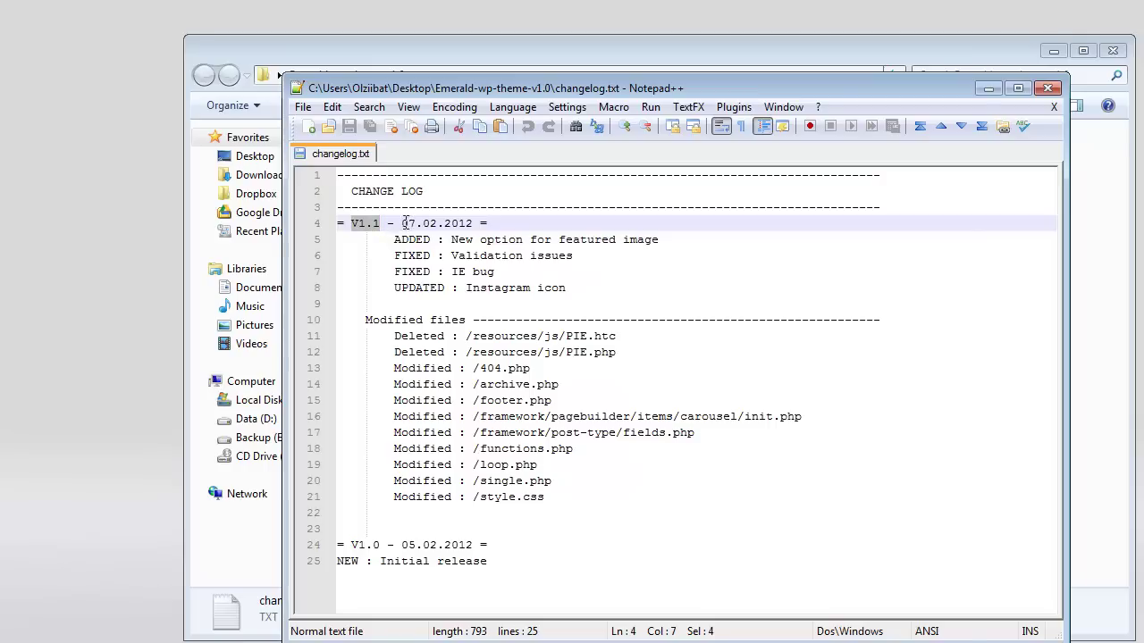
{"action": "left_click_drag", "start_coordinate": [401, 224], "coordinate": [334, 241]}
{"action": "left_click", "coordinate": [445, 304]}
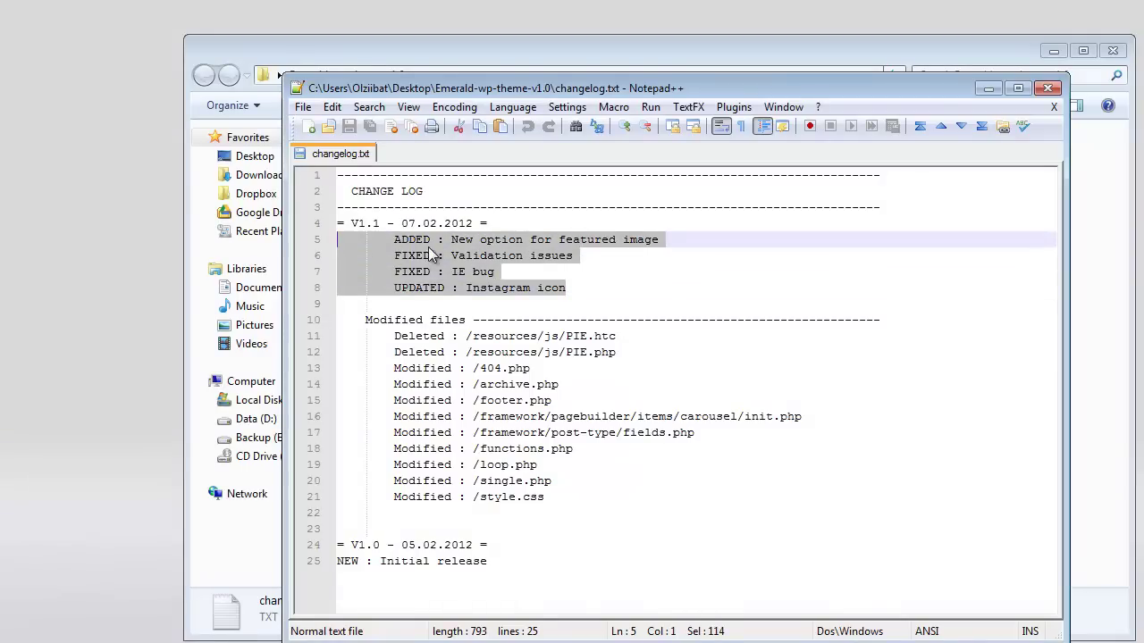
- Highlight the individual added, fixed and updated entries in the V1.1 change notes
{"action": "left_click", "coordinate": [404, 243]}
{"action": "double_click", "coordinate": [404, 243]}
{"action": "left_click_drag", "start_coordinate": [450, 240], "coordinate": [586, 240]}
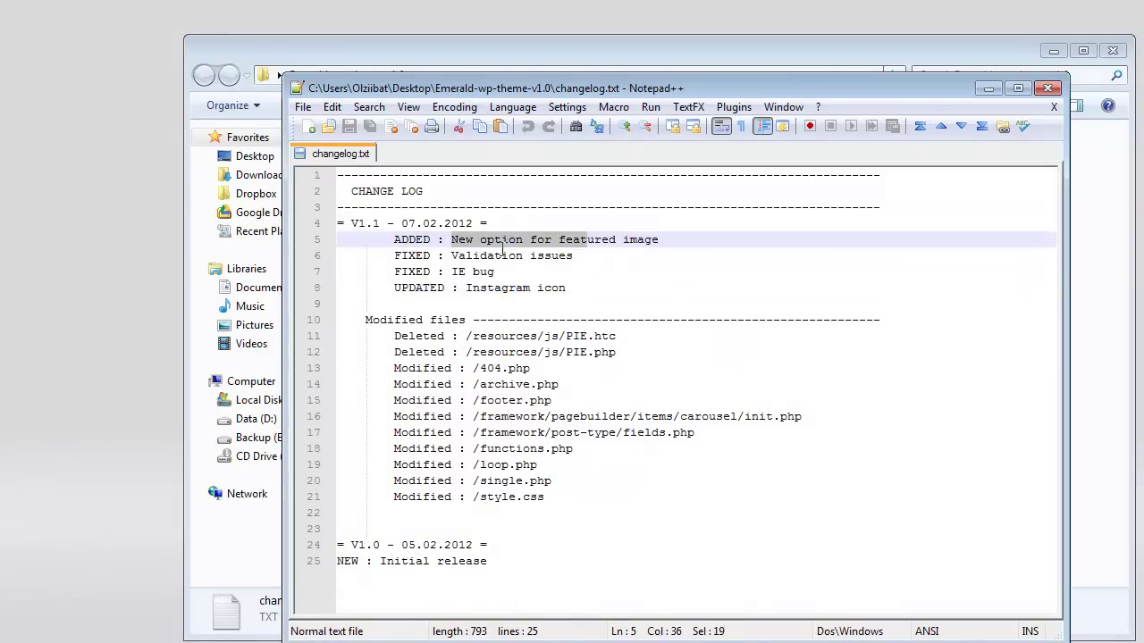
{"action": "double_click", "coordinate": [420, 256]}
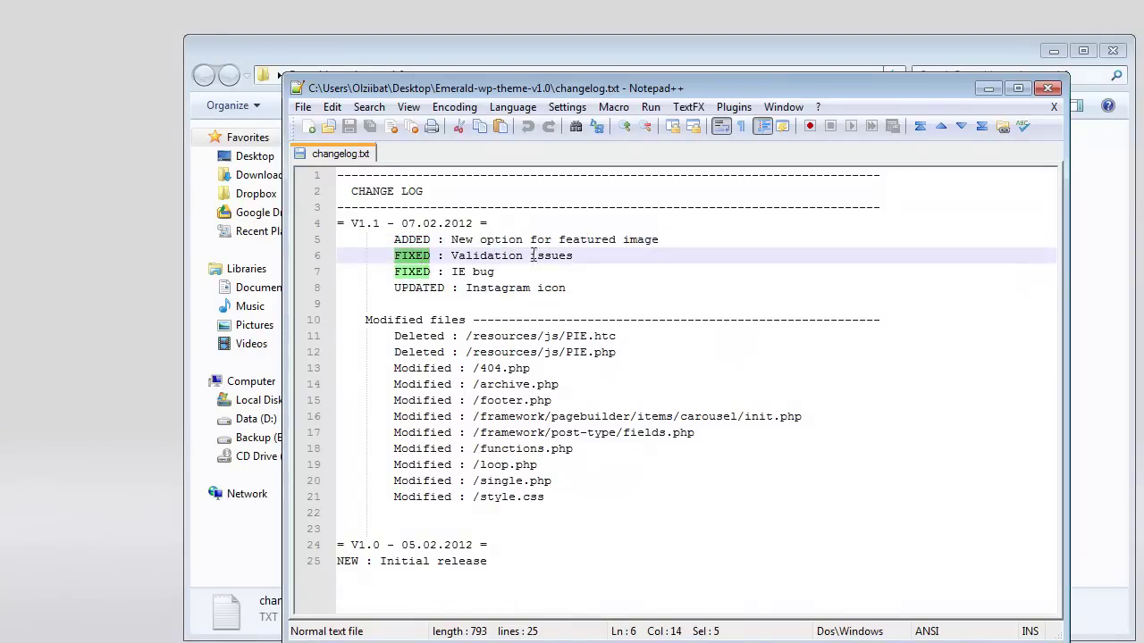
{"action": "double_click", "coordinate": [415, 289]}
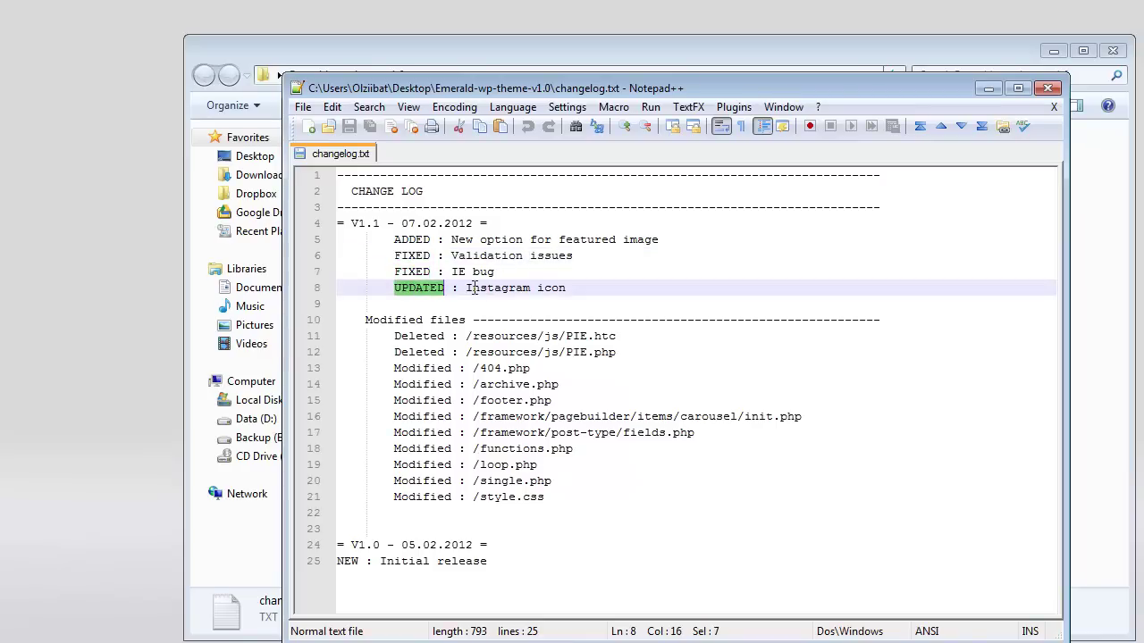
- Go through the changelog's Modified files section, highlighting its heading and the deleted and modified file entries
{"action": "left_click_drag", "start_coordinate": [364, 319], "coordinate": [466, 319]}
{"action": "left_click", "coordinate": [529, 319]}
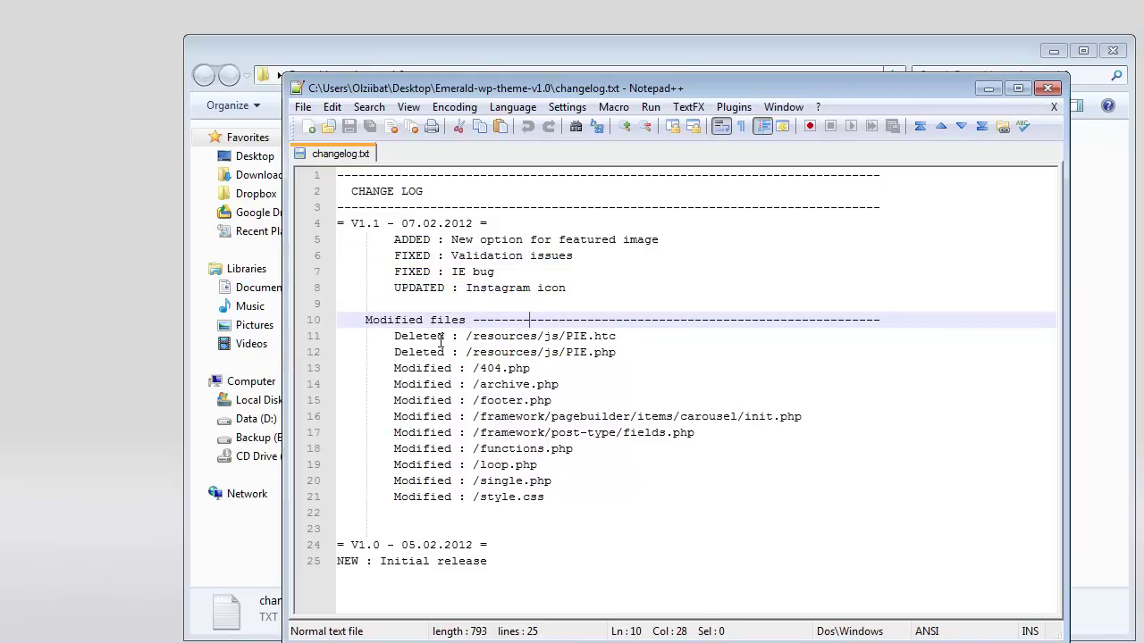
{"action": "double_click", "coordinate": [412, 335]}
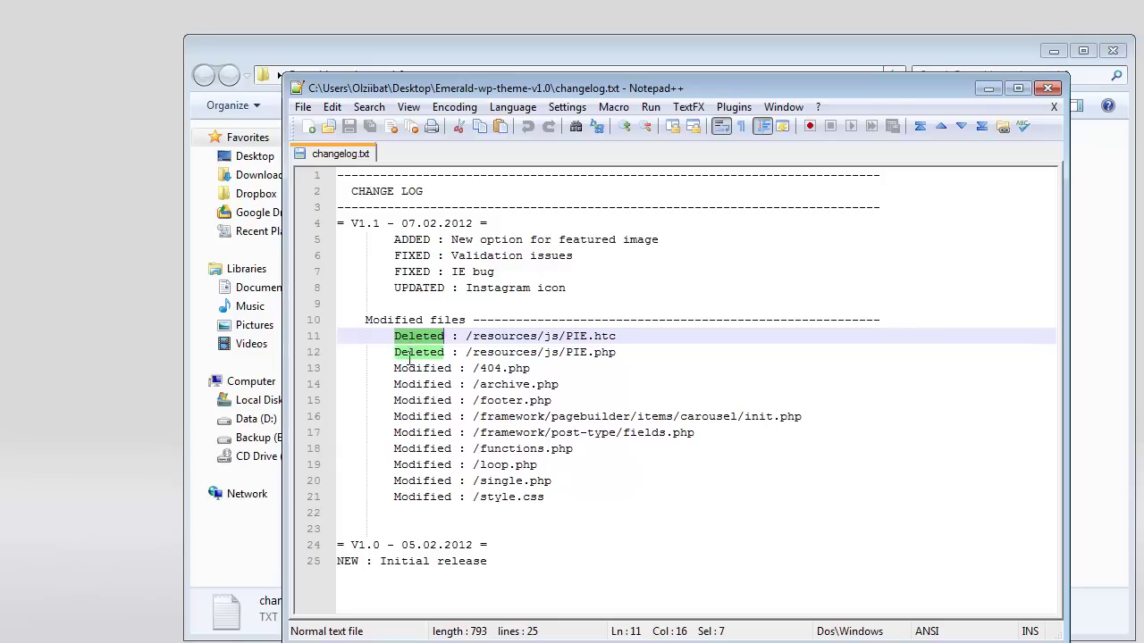
{"action": "double_click", "coordinate": [427, 369]}
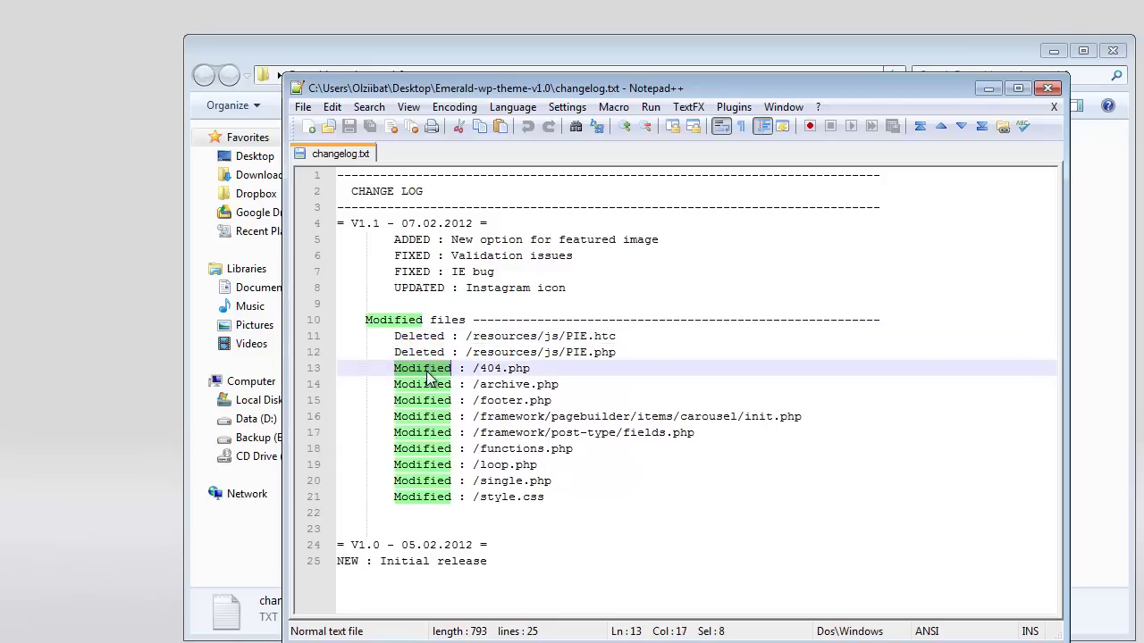
{"action": "left_click", "coordinate": [559, 368]}
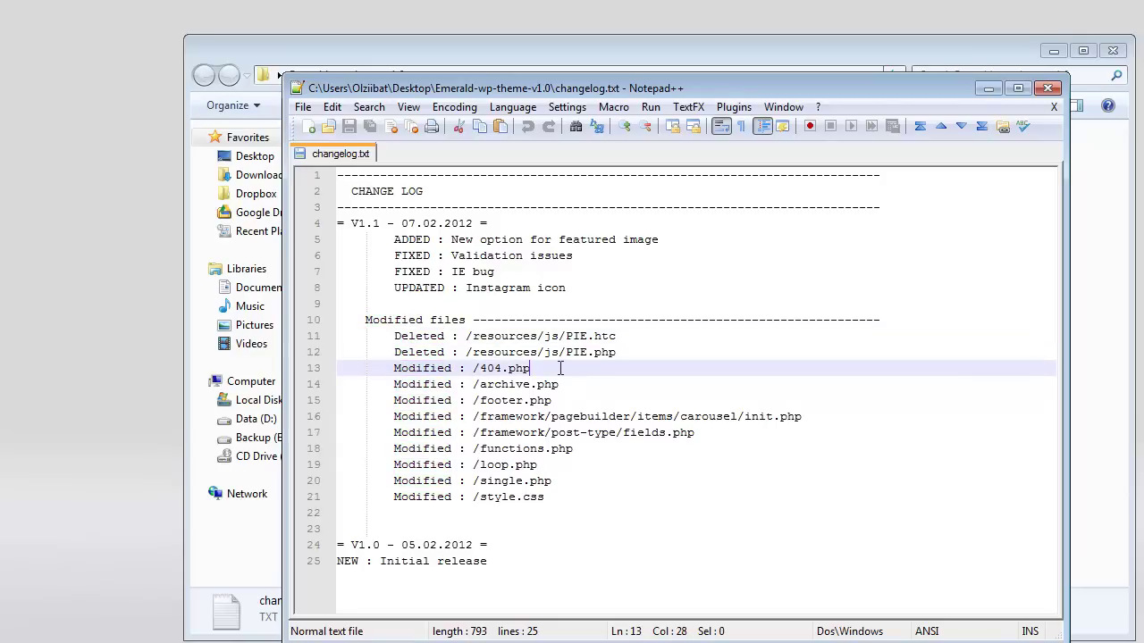
{"action": "left_click_drag", "start_coordinate": [487, 368], "coordinate": [494, 433]}
{"action": "left_click", "coordinate": [516, 384]}
{"action": "left_click_drag", "start_coordinate": [555, 496], "coordinate": [466, 336]}
- Compare the V1.0 and V1.1 version headings in the changelog by highlighting their version numbers
{"action": "left_click_drag", "start_coordinate": [358, 545], "coordinate": [380, 545]}
{"action": "left_click_drag", "start_coordinate": [359, 223], "coordinate": [380, 223]}
{"action": "left_click", "coordinate": [501, 384]}
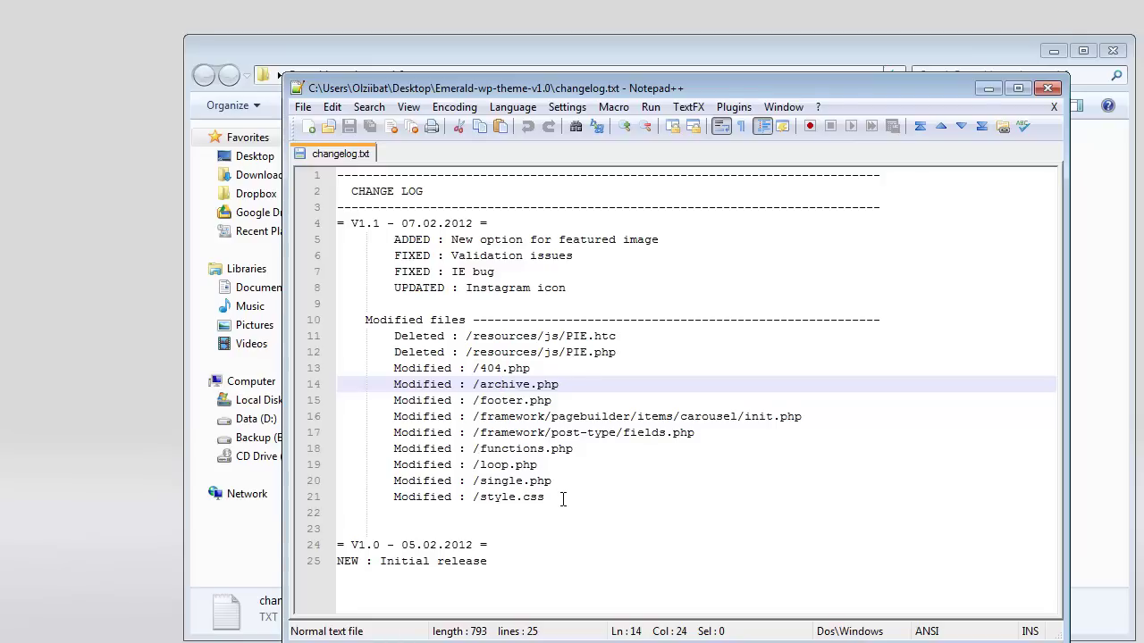
- Highlight style.css and single.php in the modified files list and the 1.1 version number, and close the changelog
{"action": "left_click", "coordinate": [563, 498]}
{"action": "key", "text": "shift+Left"}
{"action": "key", "text": "shift+Left"}
{"action": "key", "text": "shift+Left"}
{"action": "key", "text": "shift+Left"}
{"action": "key", "text": "shift+Left"}
{"action": "key", "text": "shift+Left"}
{"action": "key", "text": "shift+Left"}
{"action": "key", "text": "shift+Left"}
{"action": "key", "text": "shift+Left"}
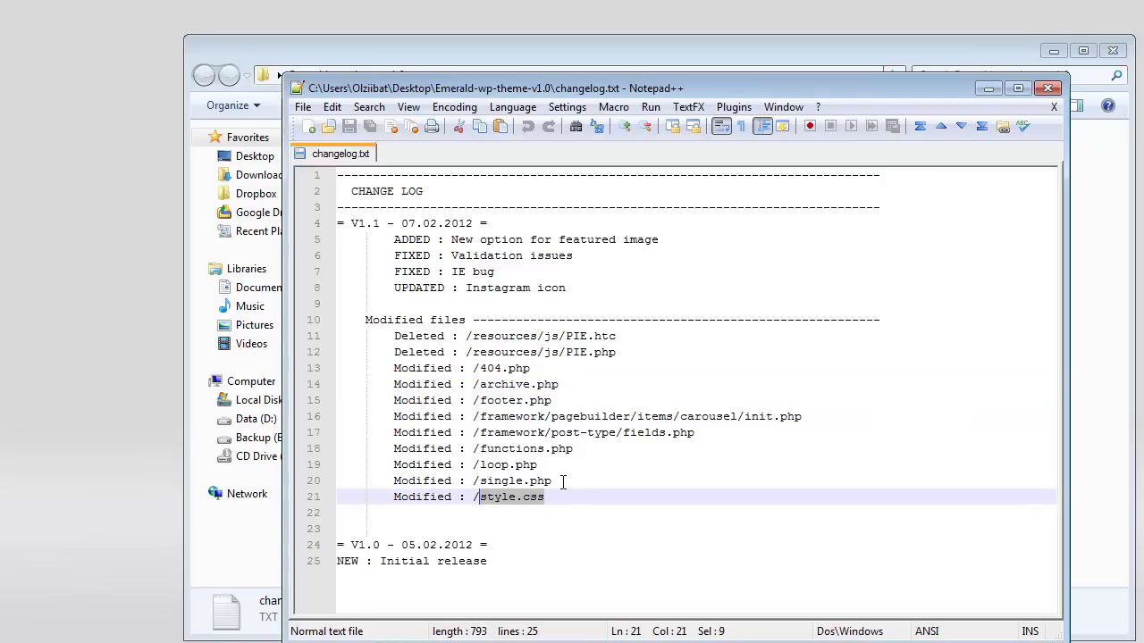
{"action": "left_click_drag", "start_coordinate": [562, 482], "coordinate": [480, 483]}
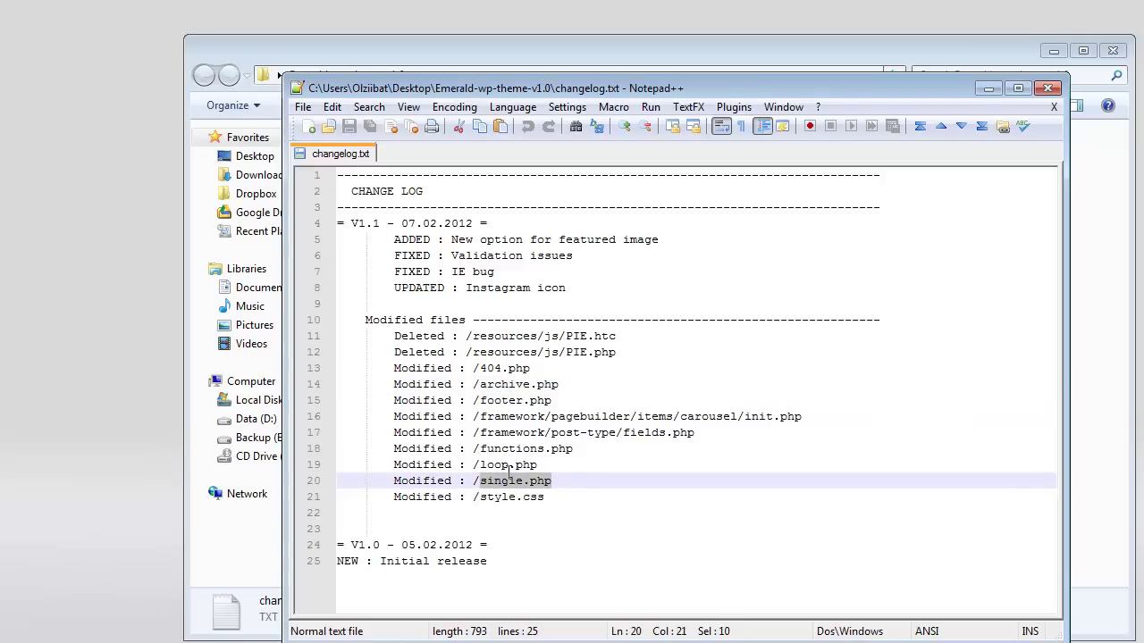
{"action": "left_click", "coordinate": [494, 445]}
{"action": "left_click_drag", "start_coordinate": [358, 223], "coordinate": [384, 226]}
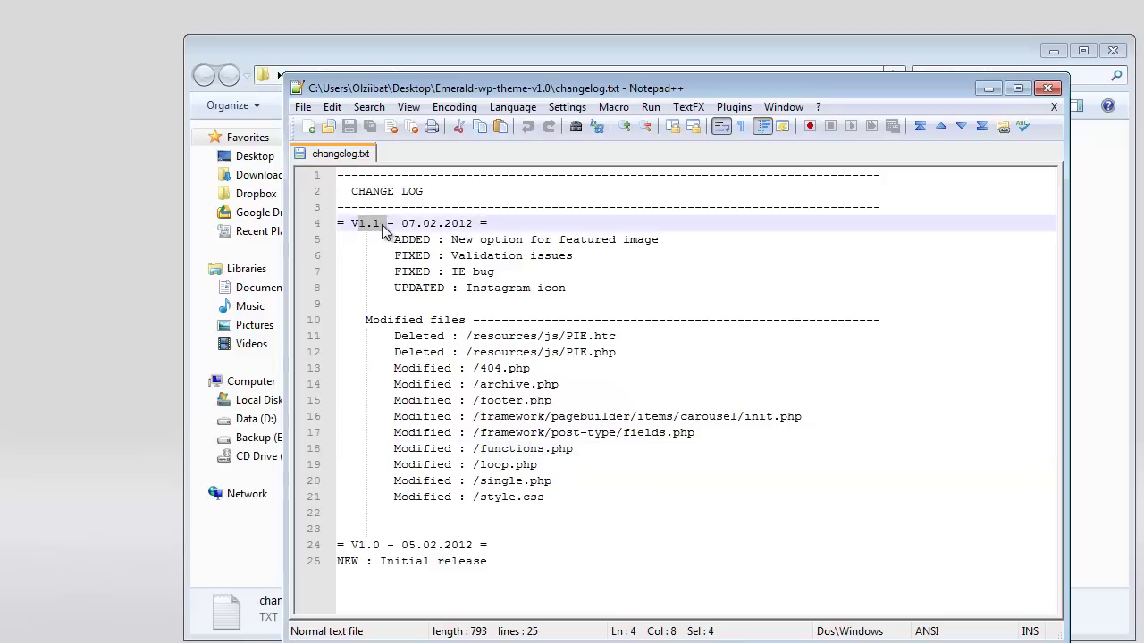
{"action": "double_click", "coordinate": [296, 81]}
- Look at the dummy_date.xml file and move through the list to LayerSlider-data.txt
{"action": "left_click", "coordinate": [456, 252]}
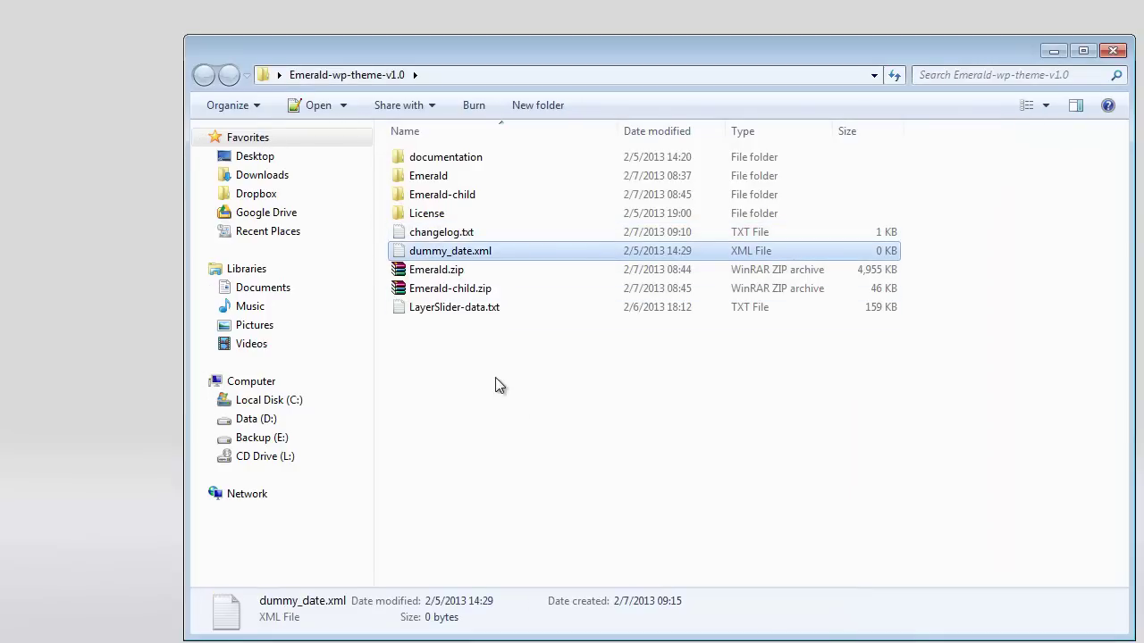
{"action": "key", "text": "Down"}
{"action": "key", "text": "Down"}
{"action": "key", "text": "Down"}
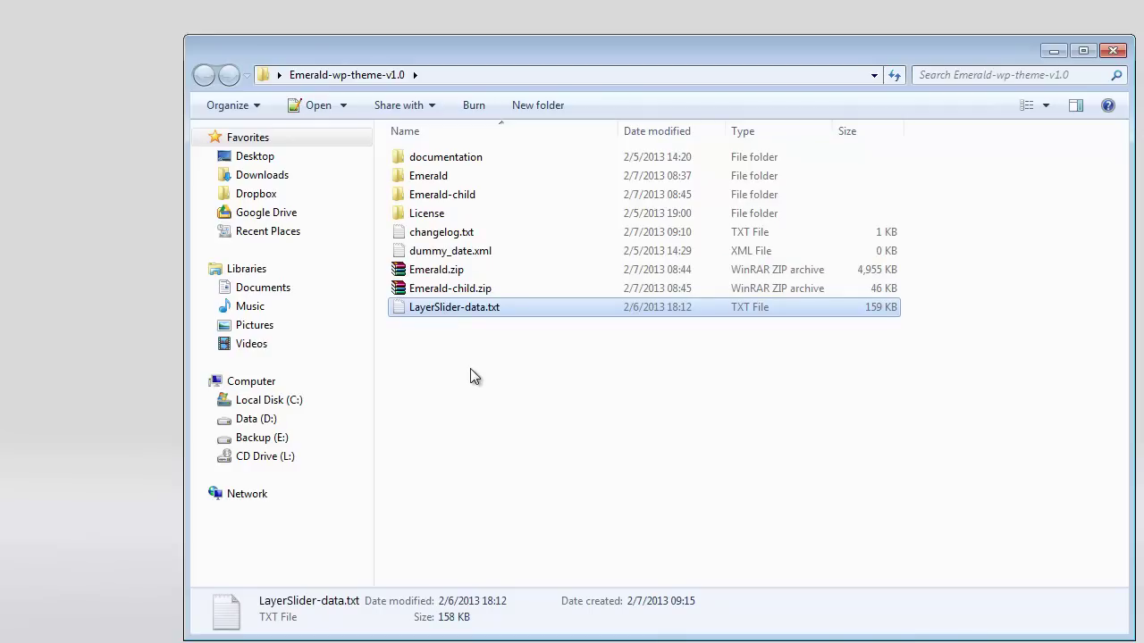
- Open LayerSlider-data.txt, select the export code below the comment section, and close the file and the text editor
{"action": "double_click", "coordinate": [466, 308]}
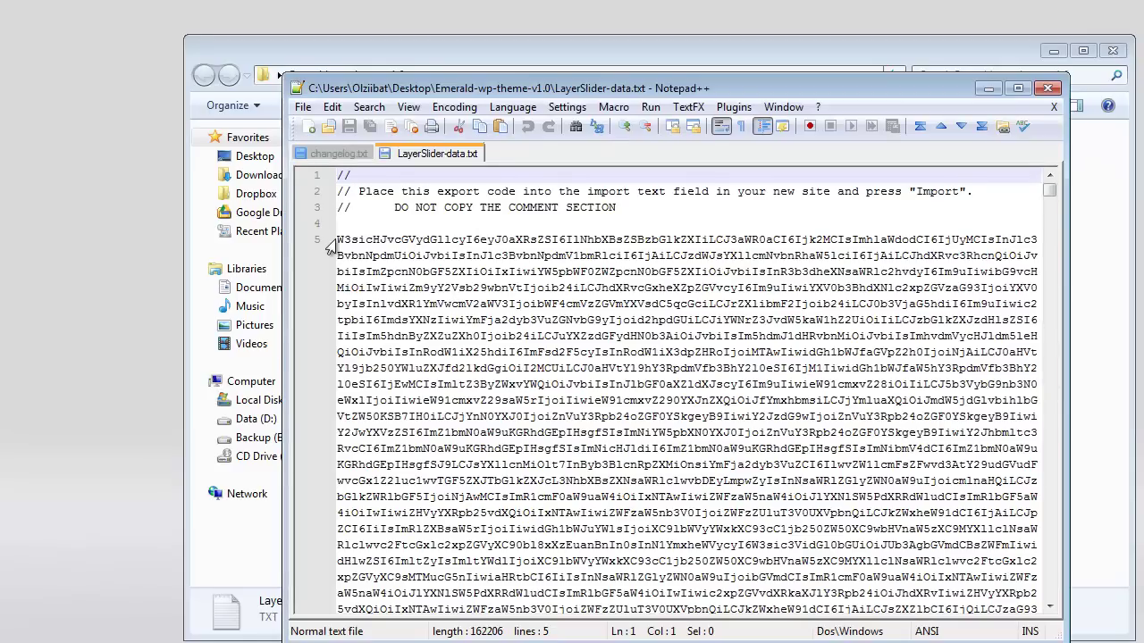
{"action": "left_click_drag", "start_coordinate": [338, 240], "coordinate": [1016, 623]}
{"action": "key", "text": "ctrl+Home"}
{"action": "left_click", "coordinate": [1052, 106]}
{"action": "left_click", "coordinate": [1048, 87]}
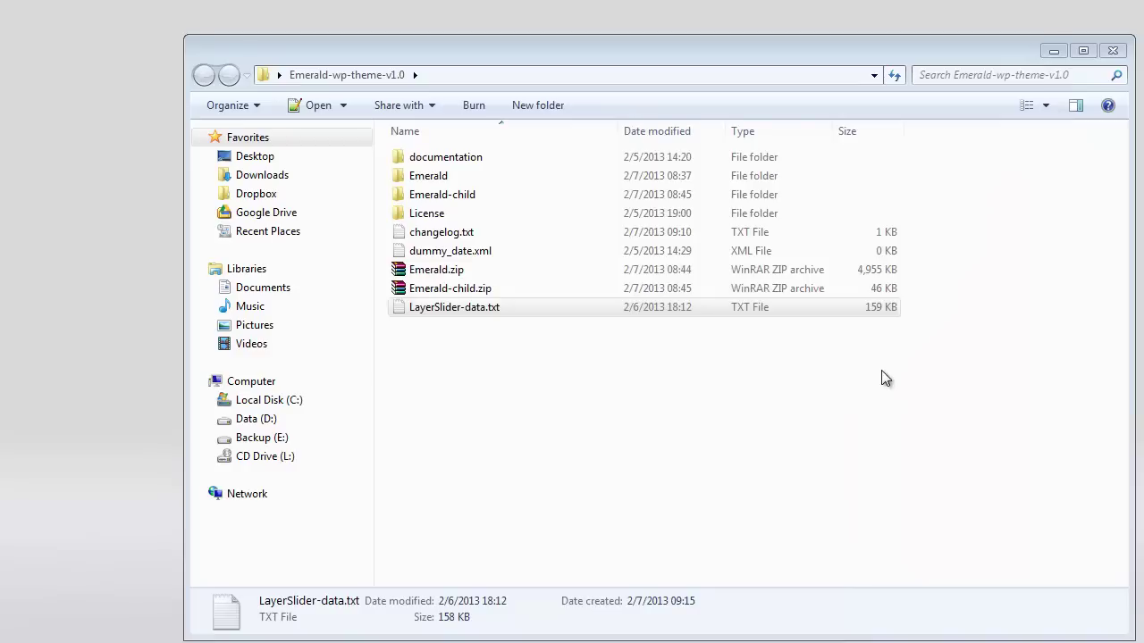
- Switch to Chrome and look over the home page of the Emerald demo site
{"action": "left_click", "coordinate": [831, 407]}
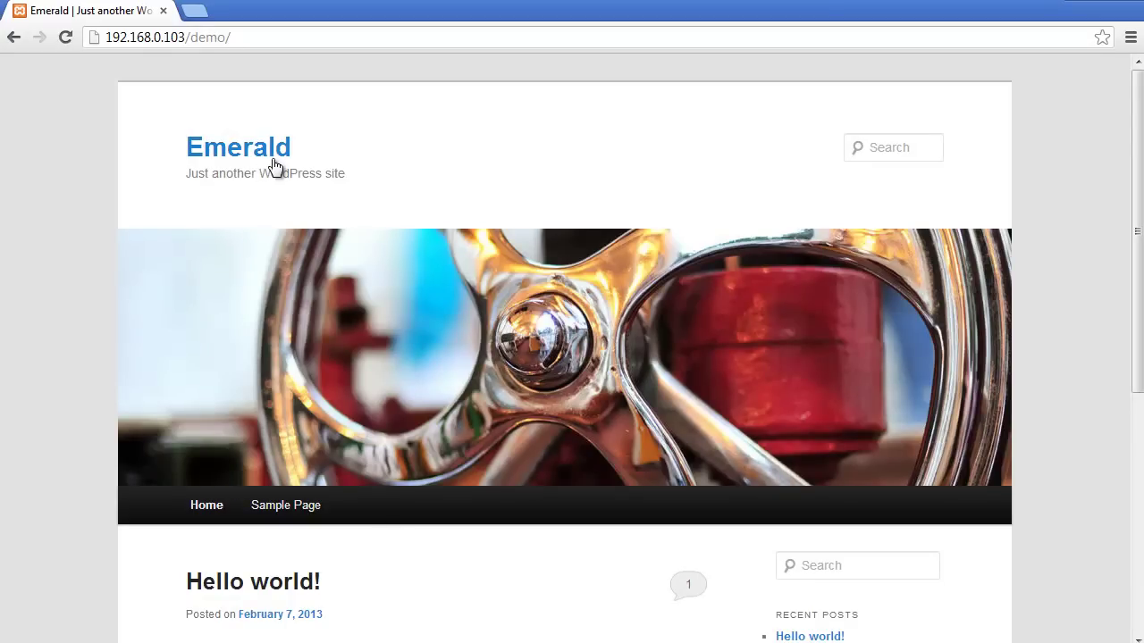
{"action": "scroll", "coordinate": [536, 299], "scroll_direction": "down", "scroll_amount": 5}
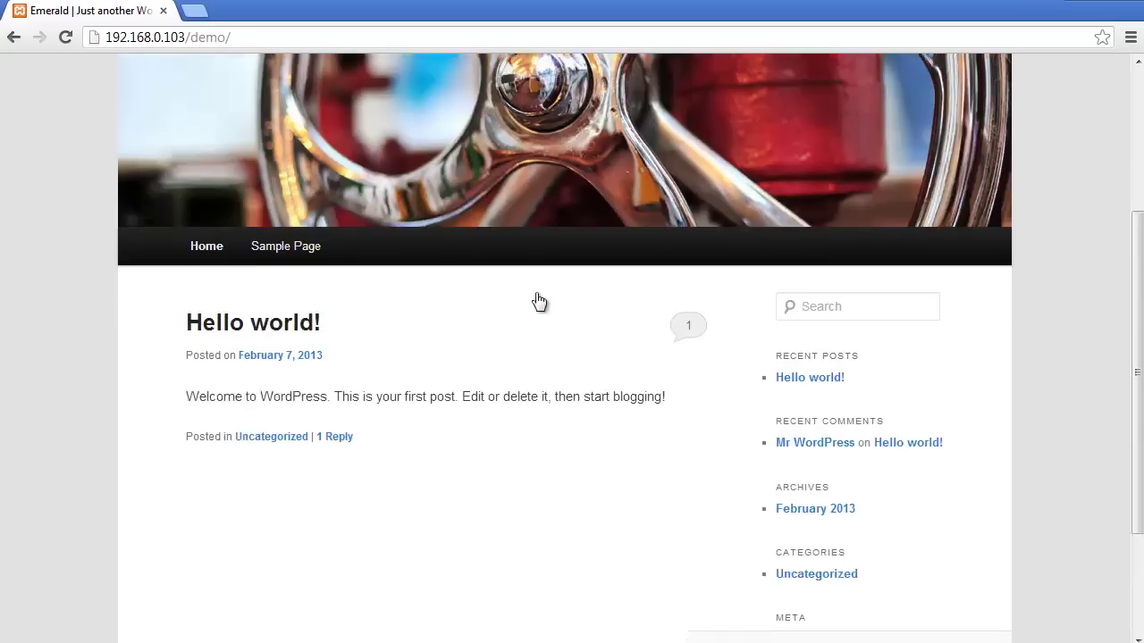
{"action": "scroll", "coordinate": [537, 299], "scroll_direction": "up", "scroll_amount": 3}
{"action": "scroll", "coordinate": [536, 299], "scroll_direction": "up", "scroll_amount": 2}
- Open the demo site's wp-admin address and log in to WordPress with the prefilled credentials
{"action": "left_click", "coordinate": [265, 40]}
{"action": "type", "text": "wp-admin"}
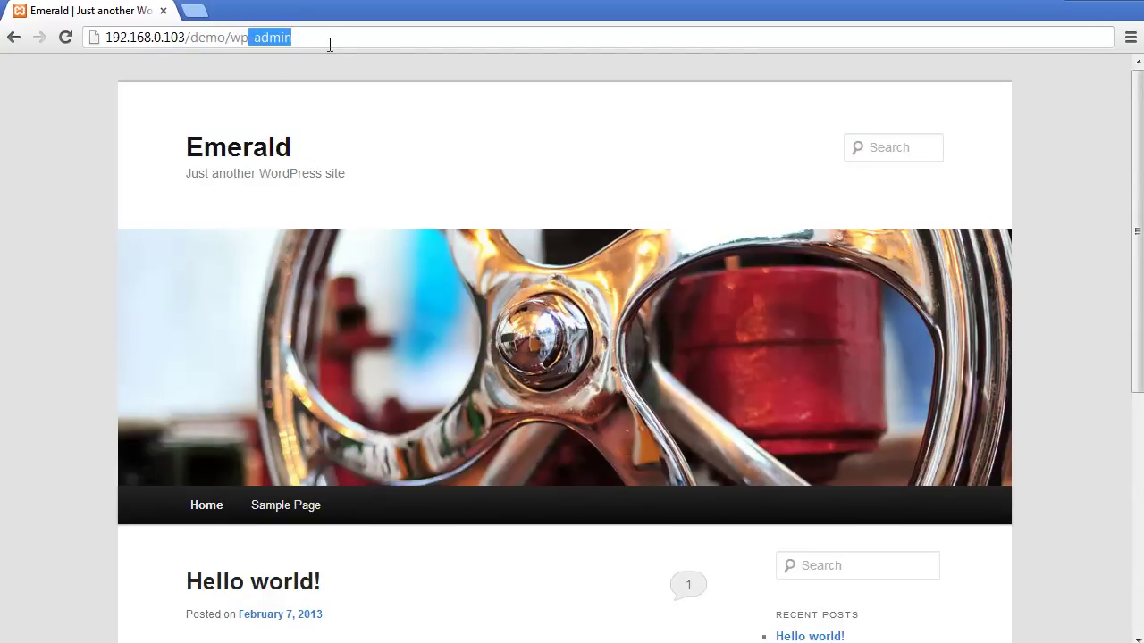
{"action": "key", "text": "Return"}
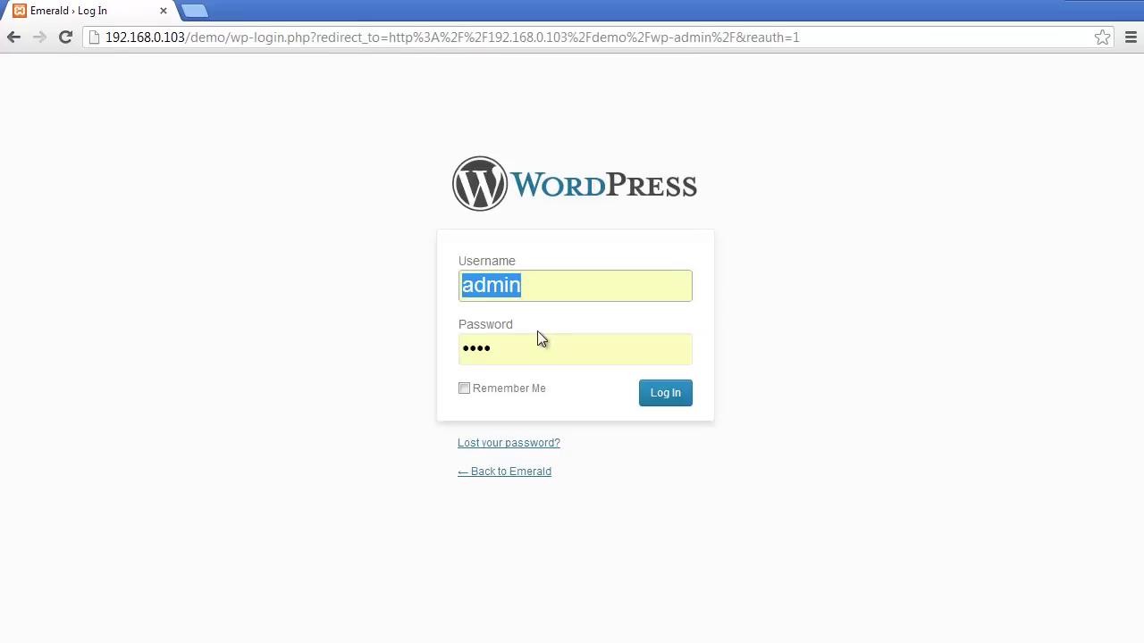
{"action": "left_click", "coordinate": [663, 390]}
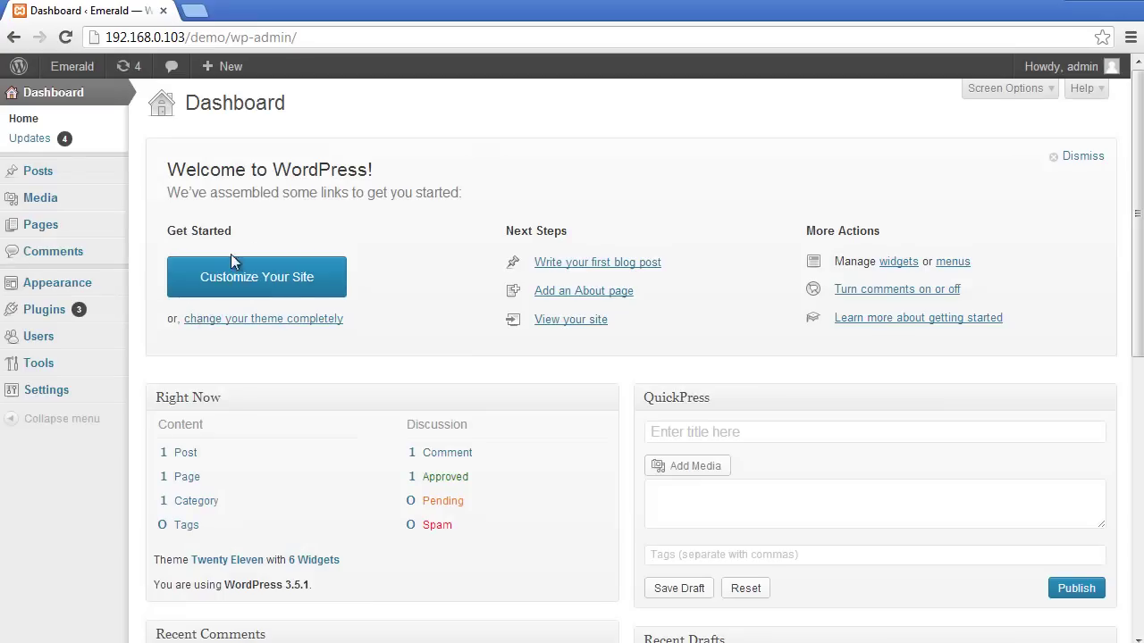
- Open the WordPress theme installation page for uploading a theme in .zip format
{"action": "mouse_move", "coordinate": [57, 284]}
{"action": "left_click", "coordinate": [178, 284]}
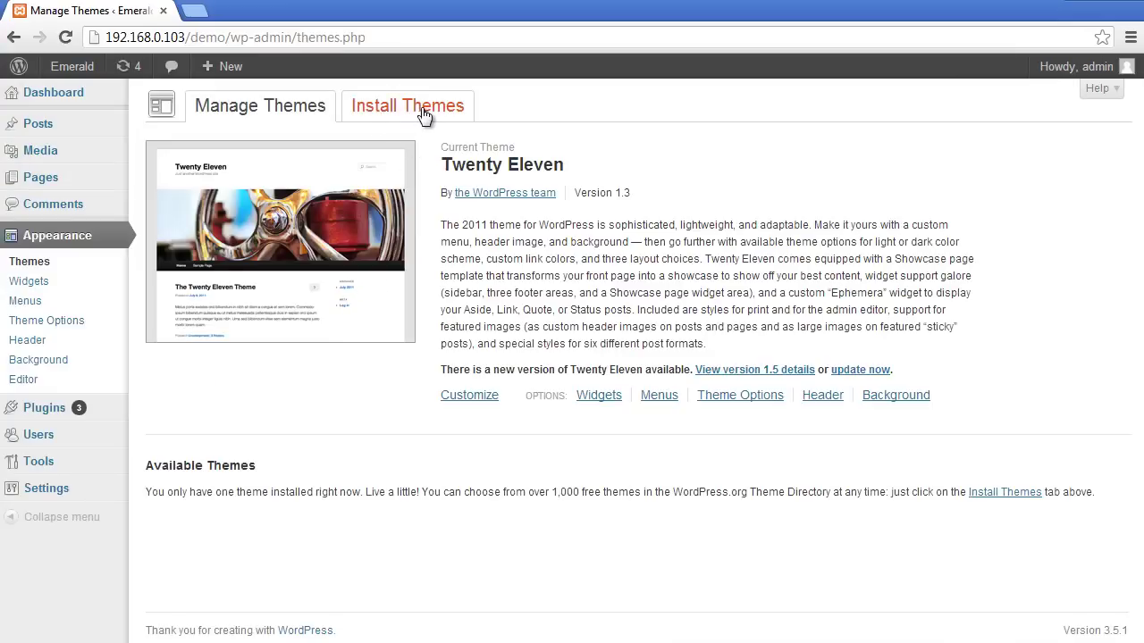
{"action": "left_click", "coordinate": [425, 114]}
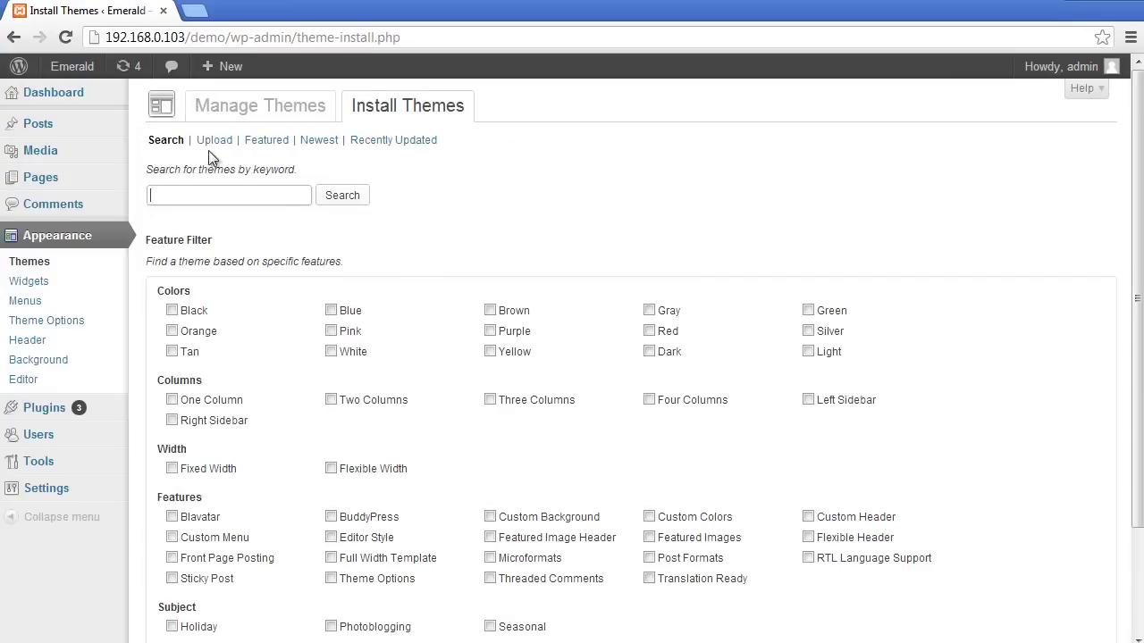
{"action": "left_click", "coordinate": [217, 141]}
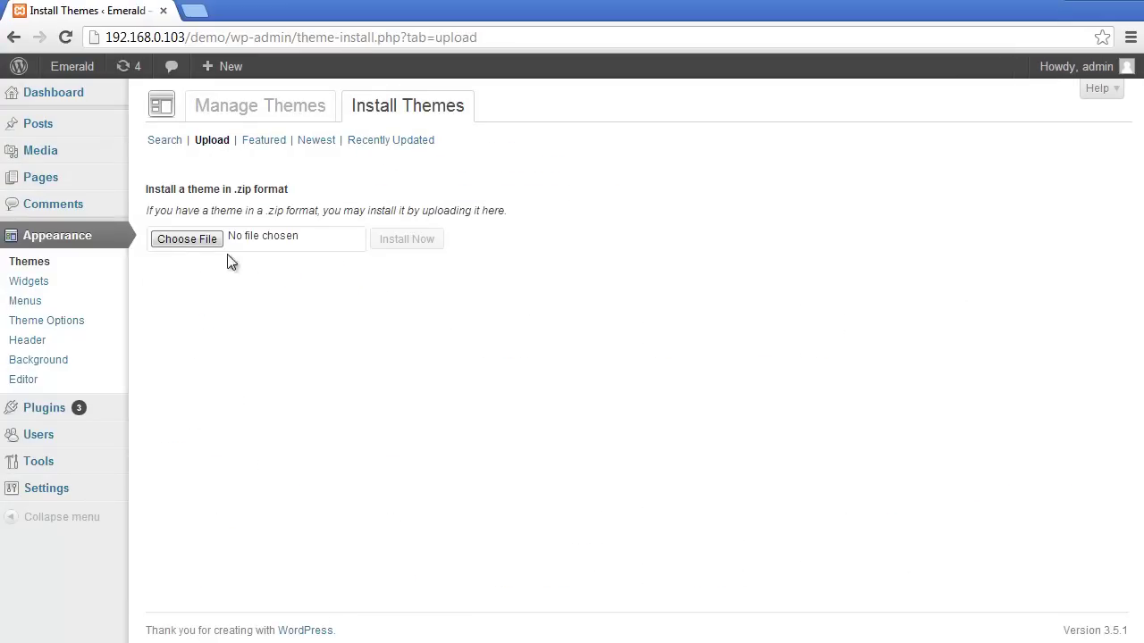
- Upload Emerald.zip from the Emerald-wp-theme-v1.0 folder, install it as a theme and activate it
{"action": "left_click", "coordinate": [189, 239]}
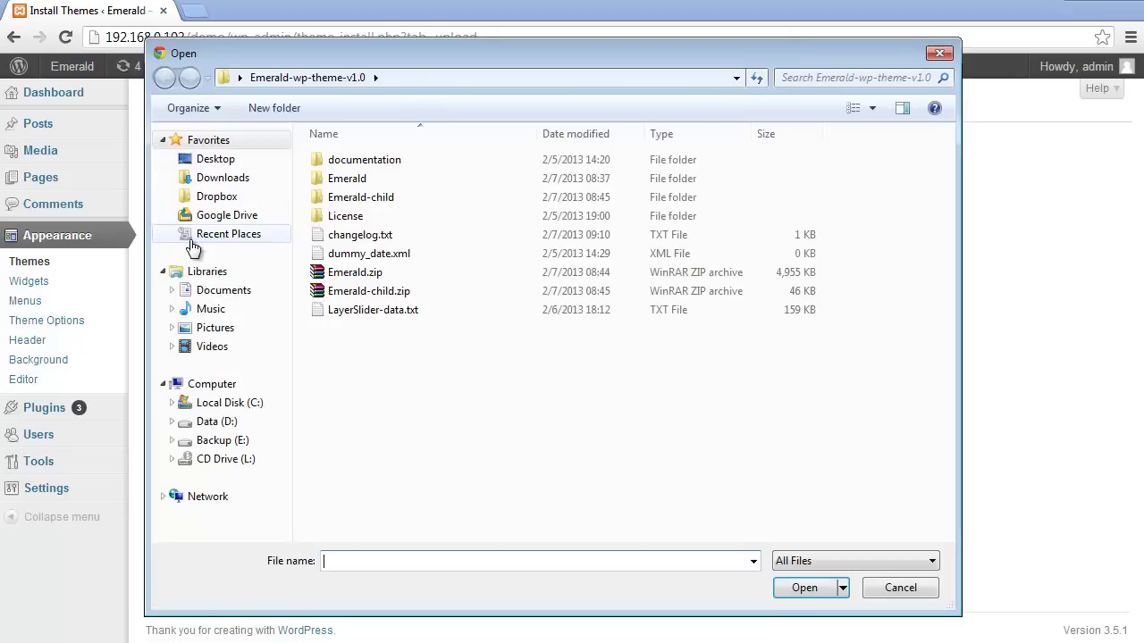
{"action": "left_click_drag", "start_coordinate": [299, 58], "coordinate": [327, 49]}
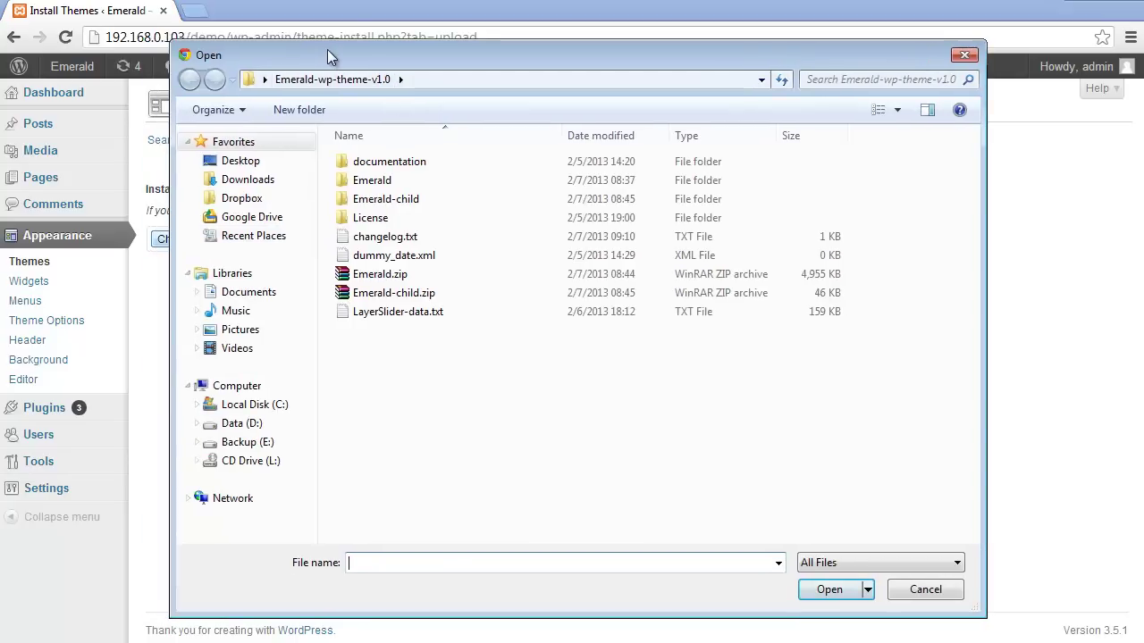
{"action": "left_click", "coordinate": [376, 275]}
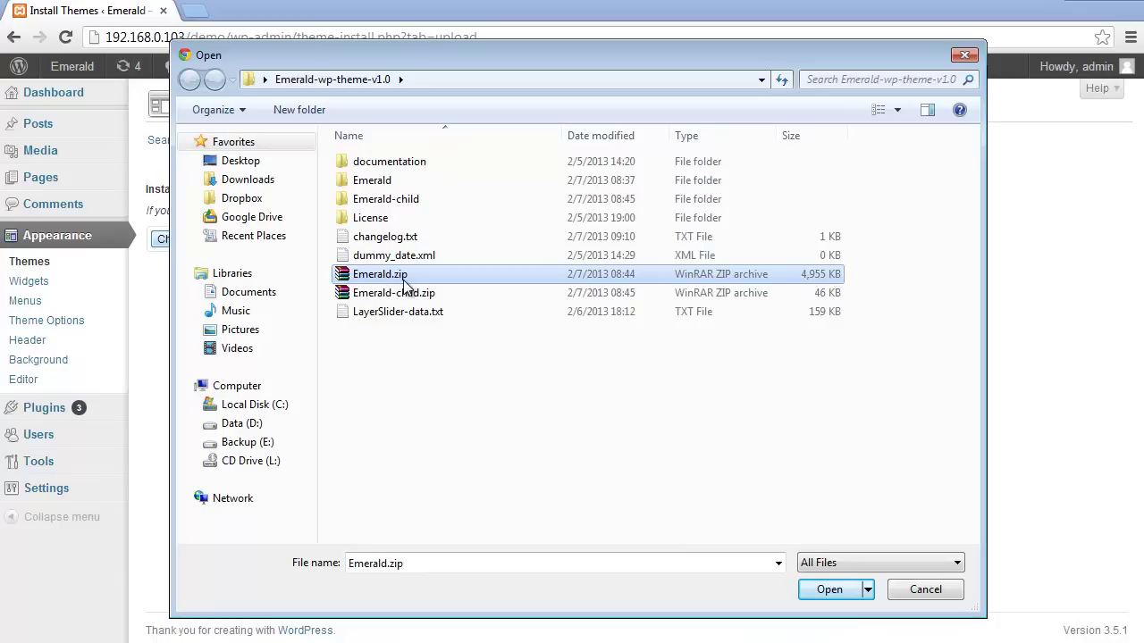
{"action": "left_click", "coordinate": [824, 592]}
{"action": "left_click", "coordinate": [412, 246]}
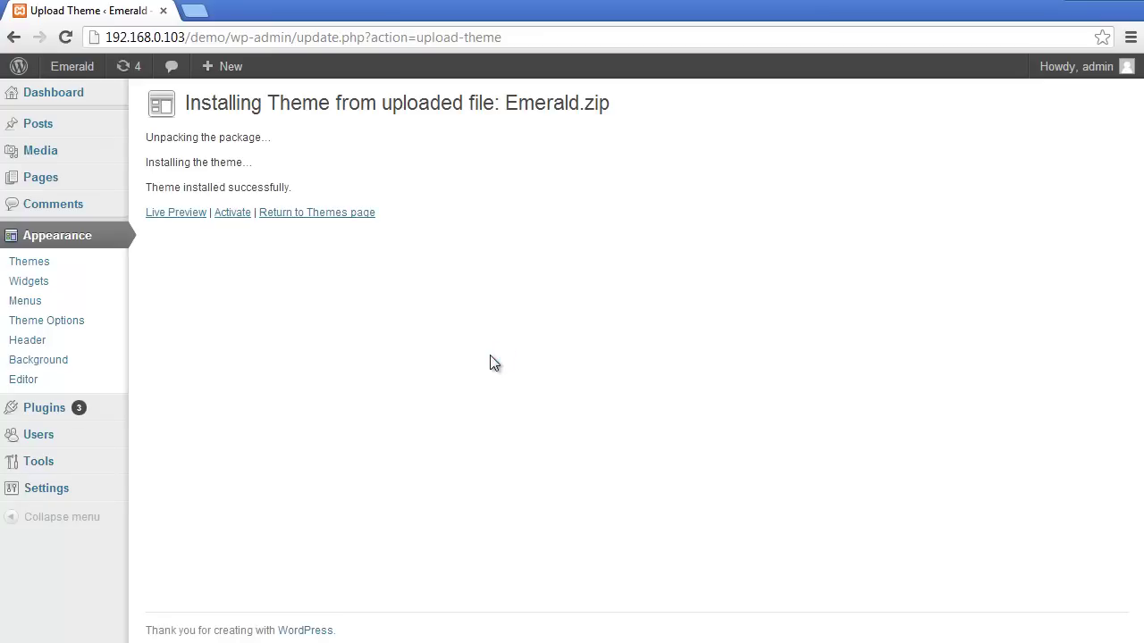
{"action": "left_click", "coordinate": [231, 213]}
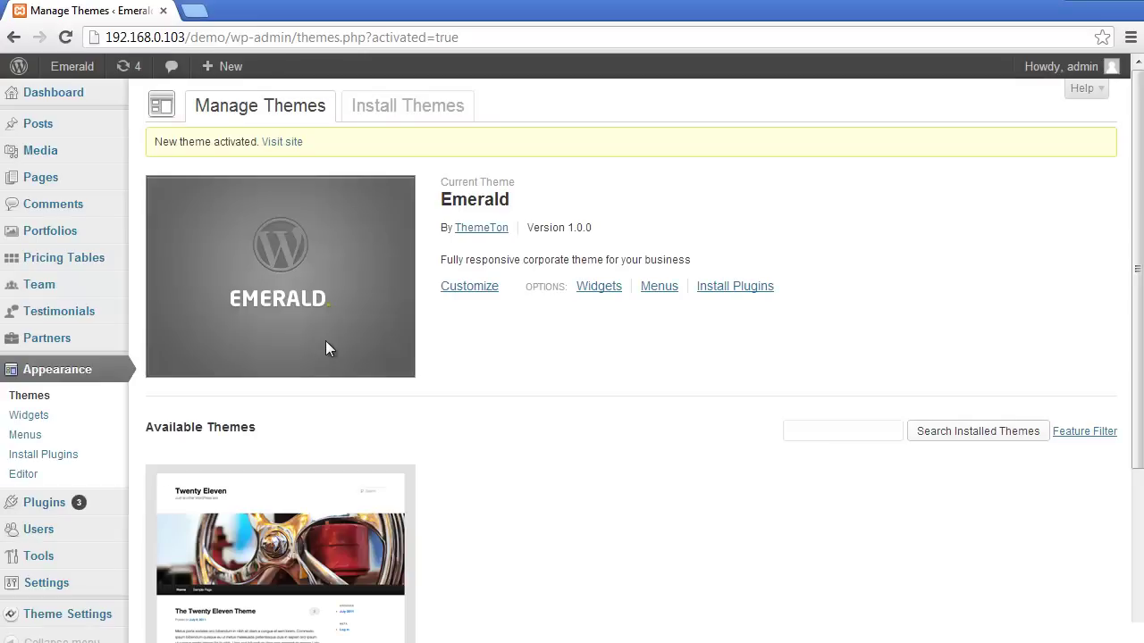
- Examine the active Emerald theme's name, version and description, and the added admin menu entries such as Team
{"action": "left_click_drag", "start_coordinate": [436, 199], "coordinate": [604, 221]}
{"action": "left_click", "coordinate": [578, 227]}
{"action": "triple_click", "coordinate": [568, 227]}
{"action": "left_click", "coordinate": [646, 242]}
{"action": "left_click_drag", "start_coordinate": [465, 259], "coordinate": [728, 268]}
{"action": "left_click", "coordinate": [747, 267]}
{"action": "mouse_move", "coordinate": [95, 281]}
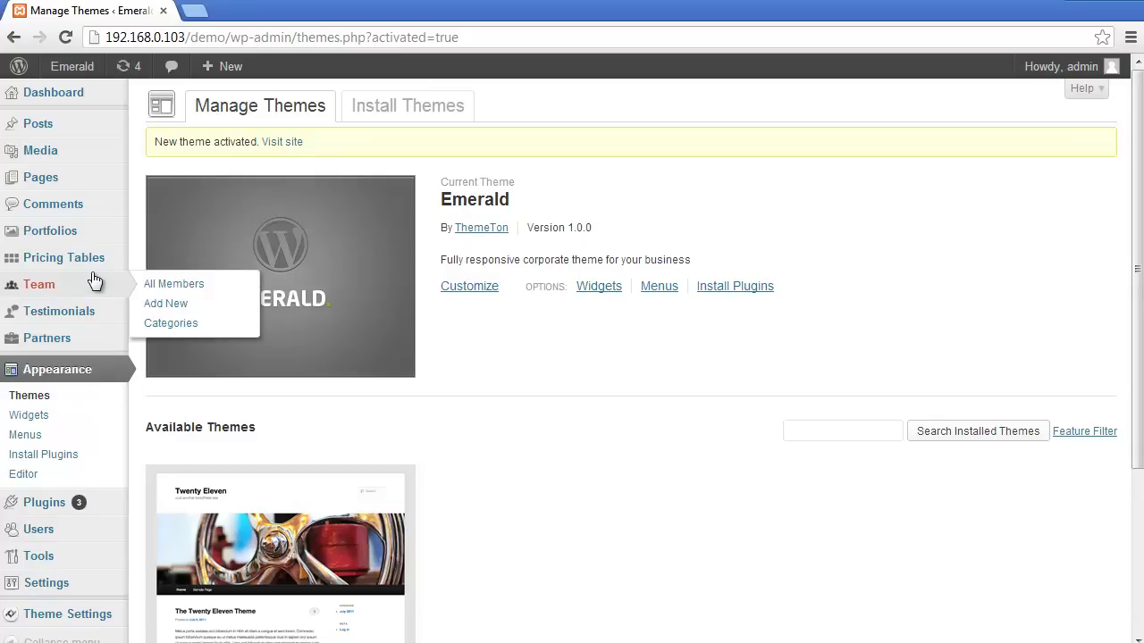
- Visit the demo site and look over its home page and the Hello world! post
{"action": "mouse_move", "coordinate": [78, 68]}
{"action": "left_click", "coordinate": [72, 93]}
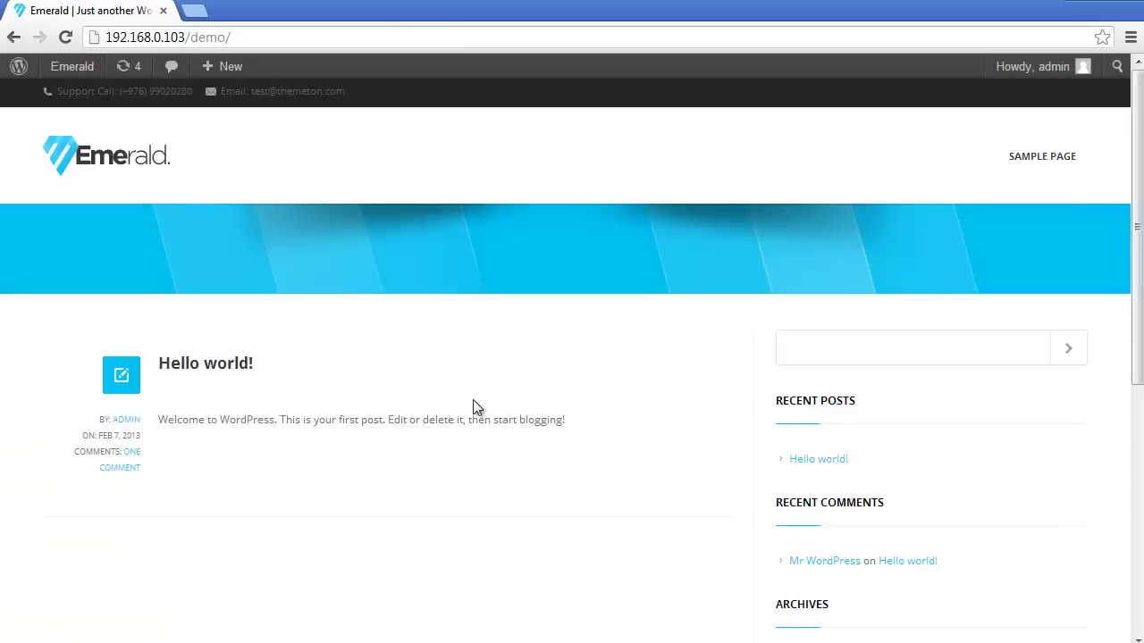
{"action": "scroll", "coordinate": [475, 407], "scroll_direction": "down", "scroll_amount": 5}
{"action": "scroll", "coordinate": [474, 407], "scroll_direction": "up", "scroll_amount": 5}
{"action": "left_click", "coordinate": [217, 375]}
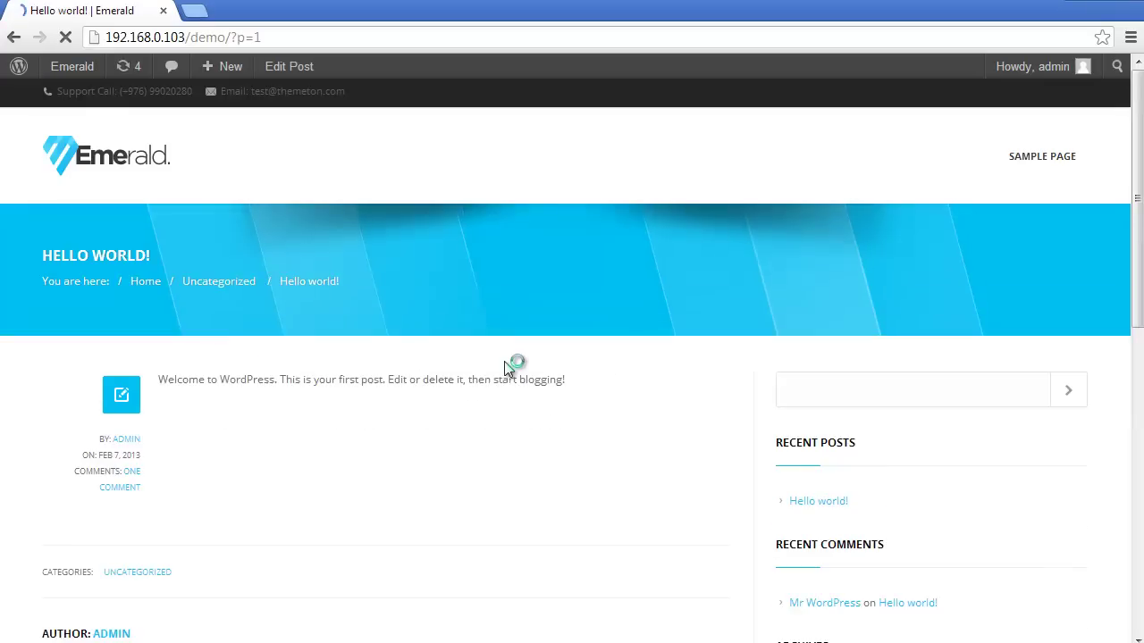
{"action": "scroll", "coordinate": [507, 365], "scroll_direction": "down", "scroll_amount": 8}
{"action": "scroll", "coordinate": [505, 364], "scroll_direction": "up", "scroll_amount": 8}
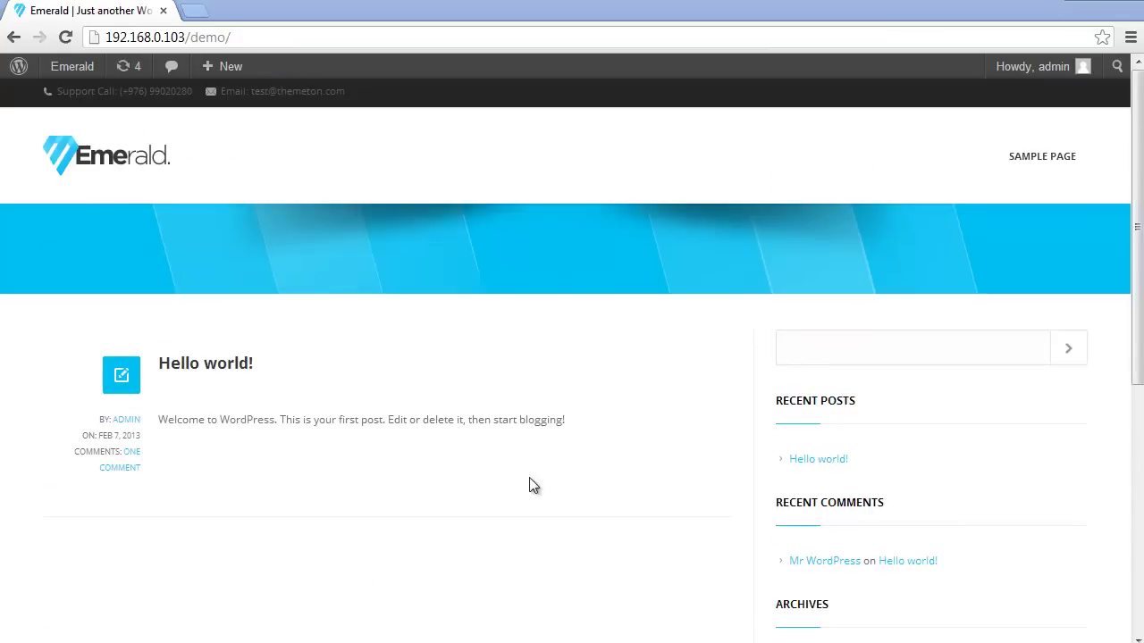
- Return to the WordPress dashboard, check the required plugins notice and open the required plugins installer
{"action": "left_click", "coordinate": [72, 66]}
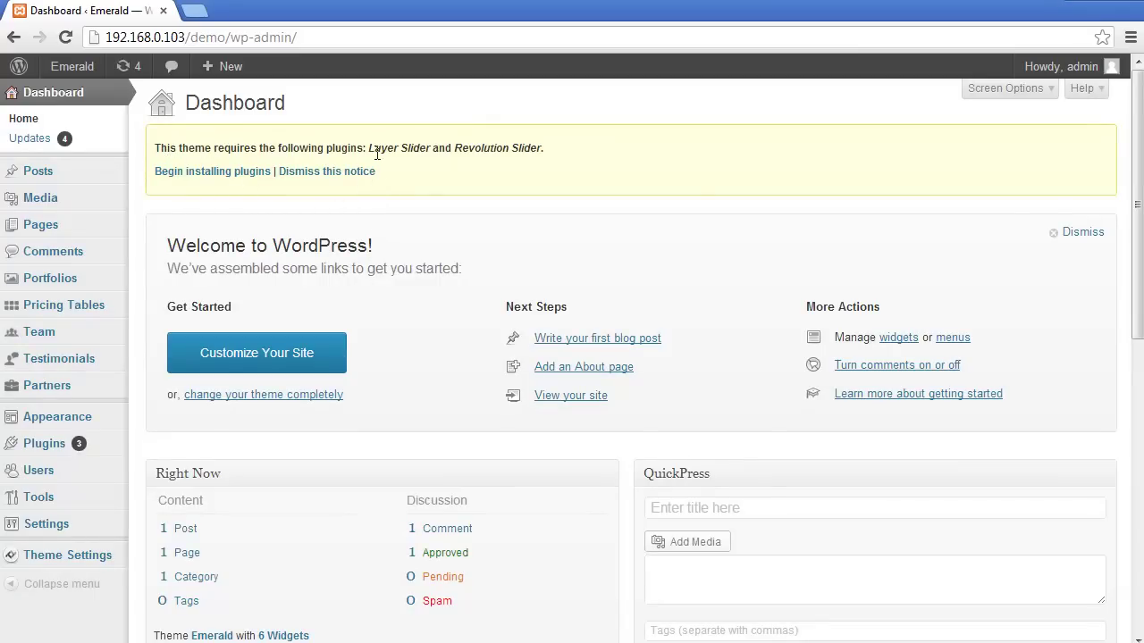
{"action": "left_click_drag", "start_coordinate": [370, 149], "coordinate": [594, 154]}
{"action": "left_click", "coordinate": [589, 156]}
{"action": "left_click", "coordinate": [231, 174]}
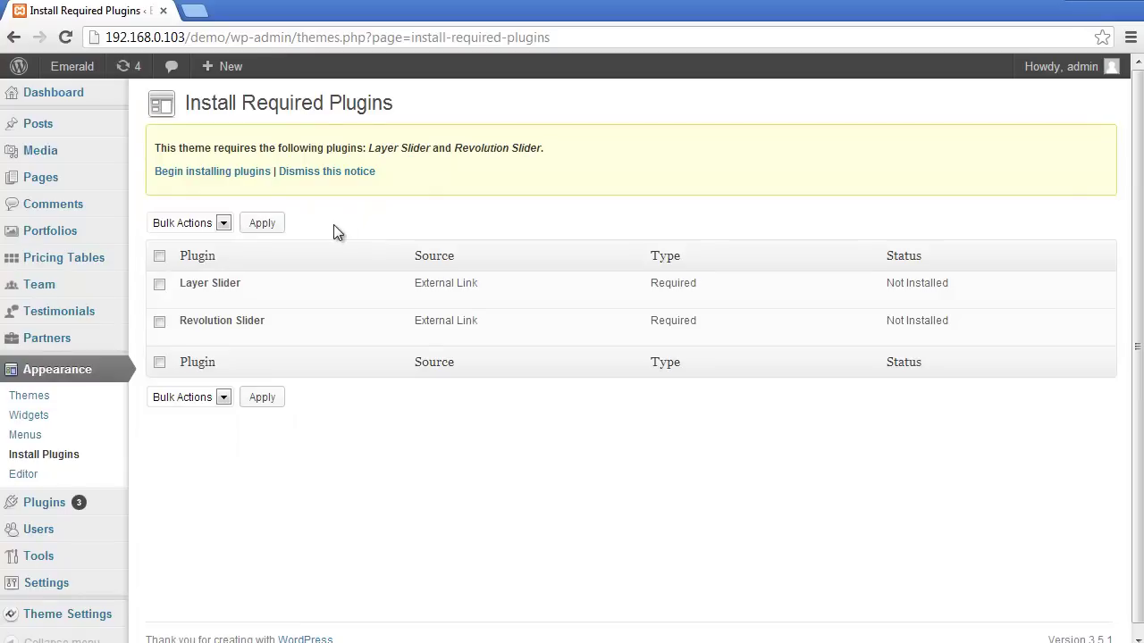
- Select the Layer Slider and Revolution Slider plugins and install both with the Install bulk action
{"action": "left_click", "coordinate": [159, 283]}
{"action": "left_click", "coordinate": [160, 323]}
{"action": "left_click", "coordinate": [206, 226]}
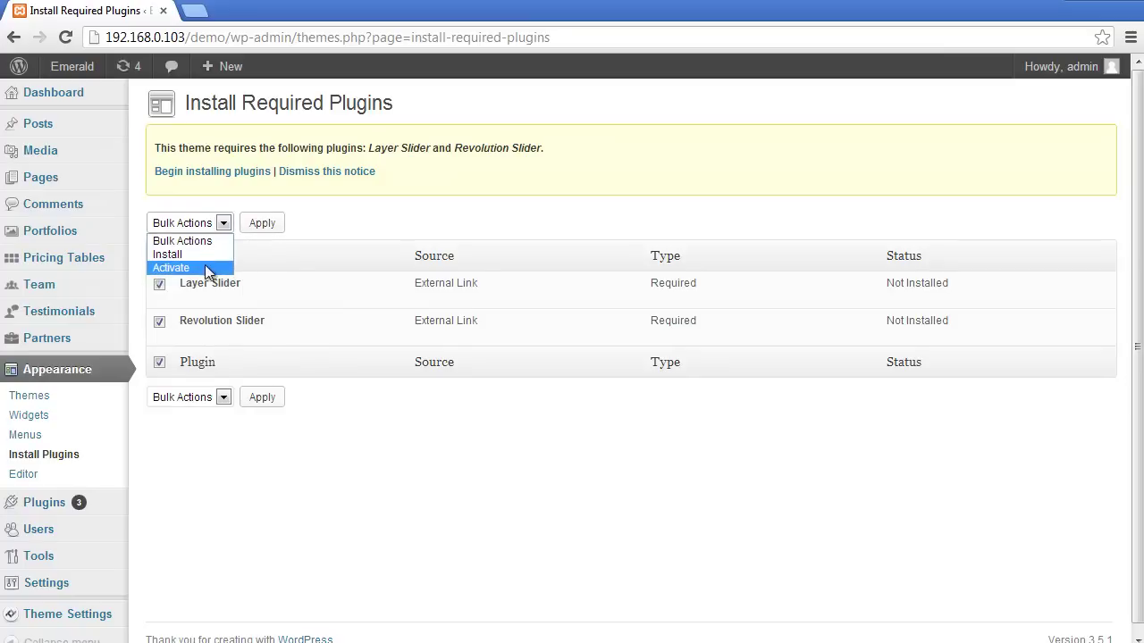
{"action": "left_click", "coordinate": [205, 267]}
{"action": "left_click", "coordinate": [207, 227]}
{"action": "left_click", "coordinate": [193, 250]}
{"action": "left_click", "coordinate": [262, 230]}
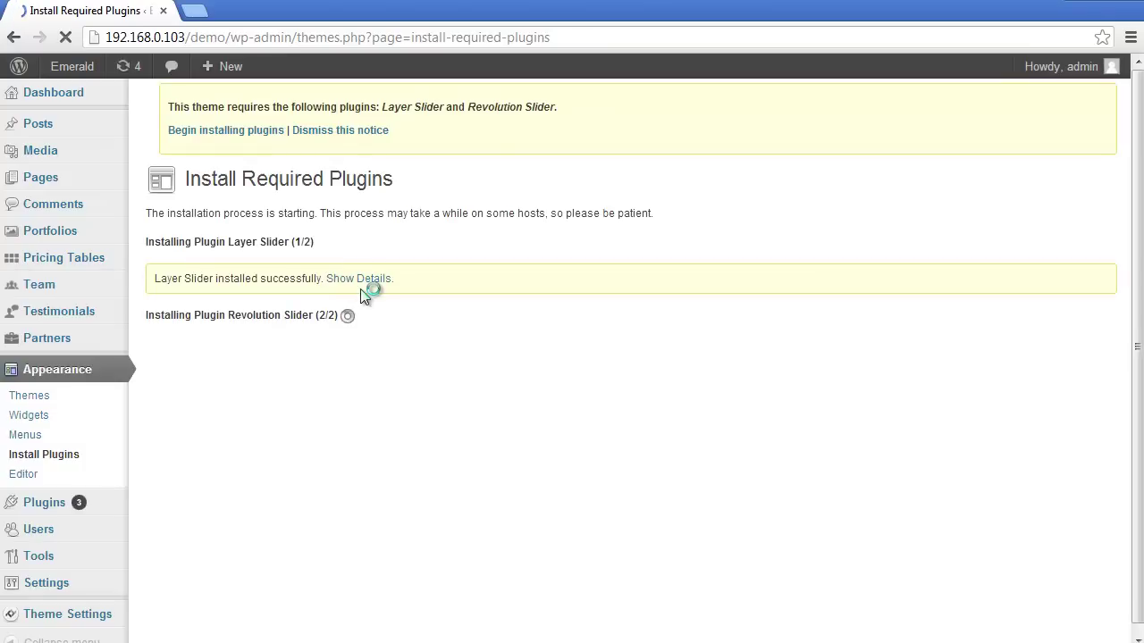
- Review the plugin installation page, open the list of all posts and look it over
{"action": "scroll", "coordinate": [349, 312], "scroll_direction": "down", "scroll_amount": 1}
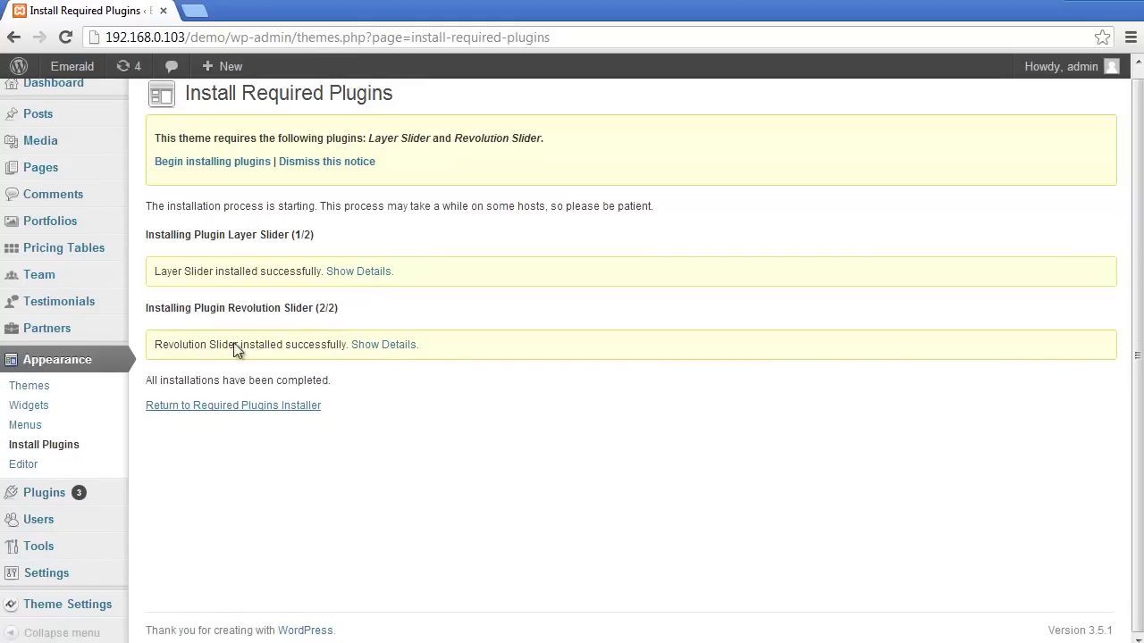
{"action": "left_click", "coordinate": [239, 161]}
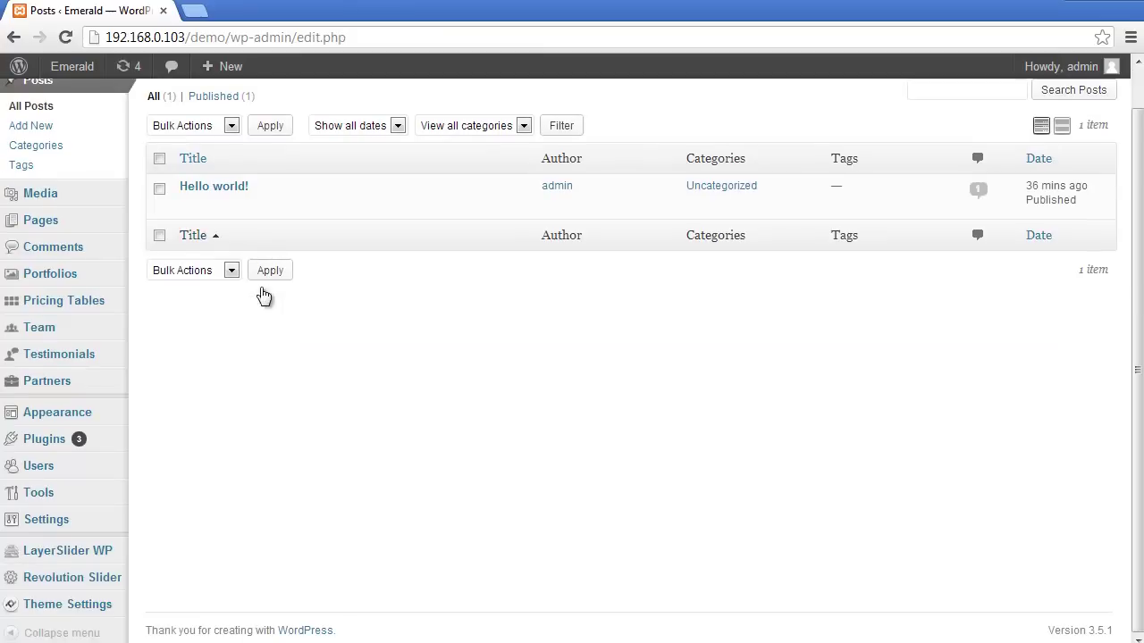
{"action": "scroll", "coordinate": [367, 382], "scroll_direction": "down", "scroll_amount": 1}
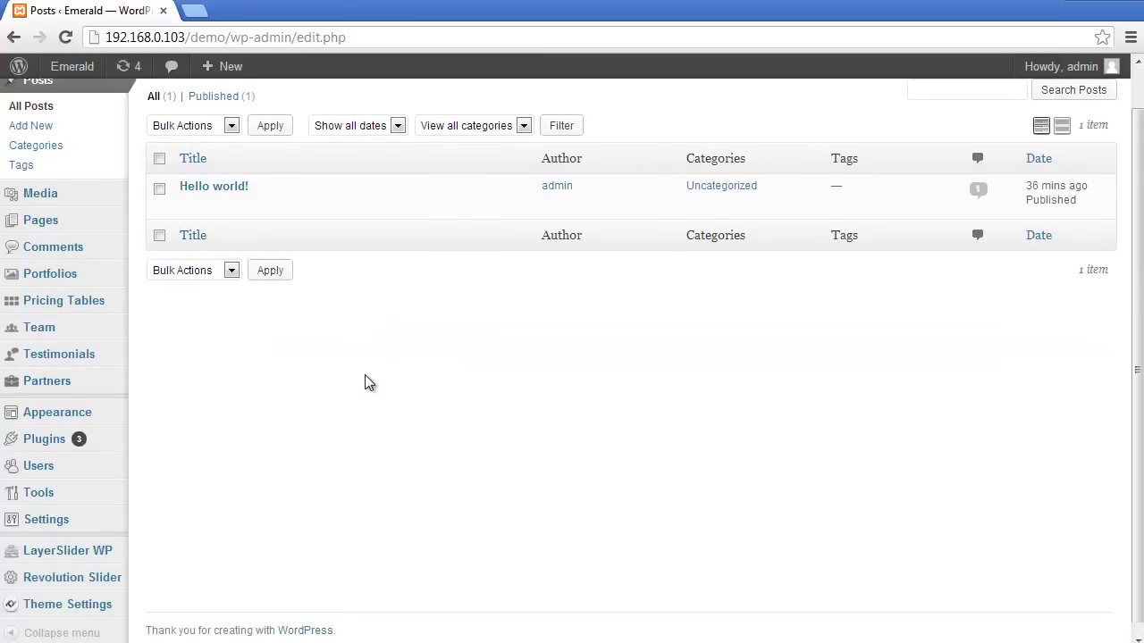